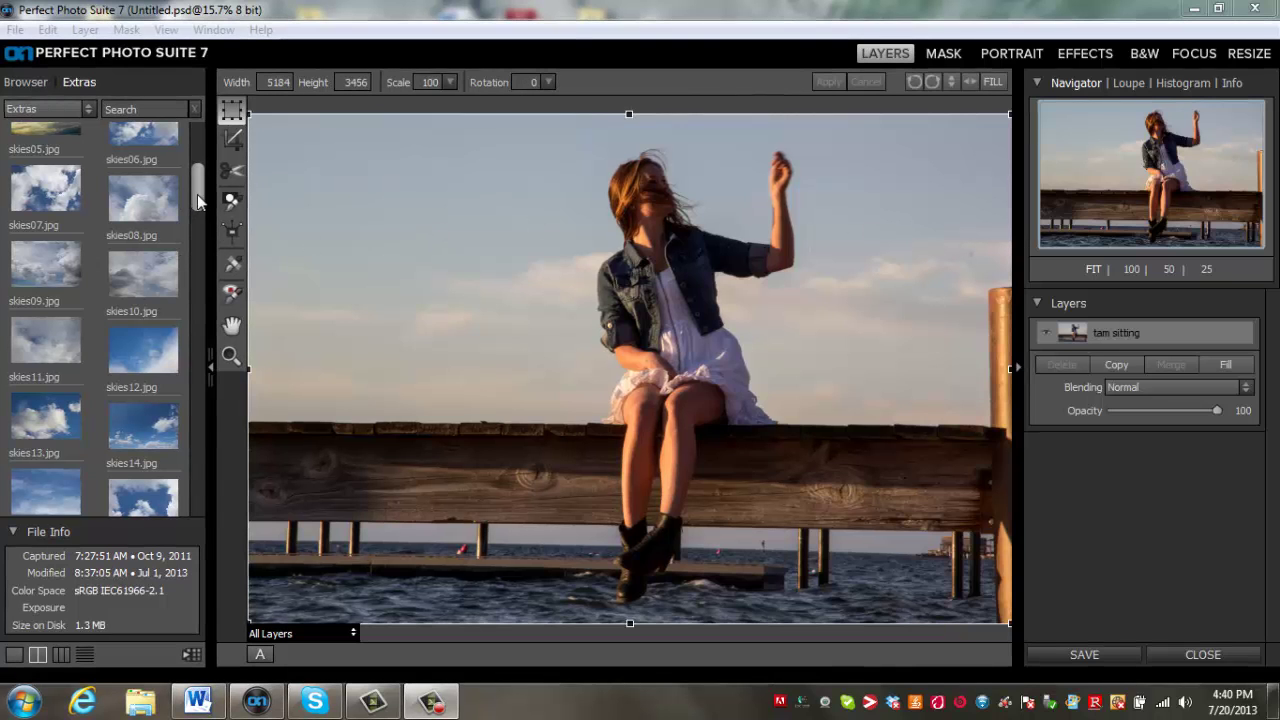
# Add the skies13 cloud image to the document as a new layer
pyautogui.moveTo(200, 203)
pyautogui.mouseDown()
pyautogui.moveTo(193, 166)
pyautogui.moveTo(202, 279)
pyautogui.moveTo(198, 220)
pyautogui.mouseUp()
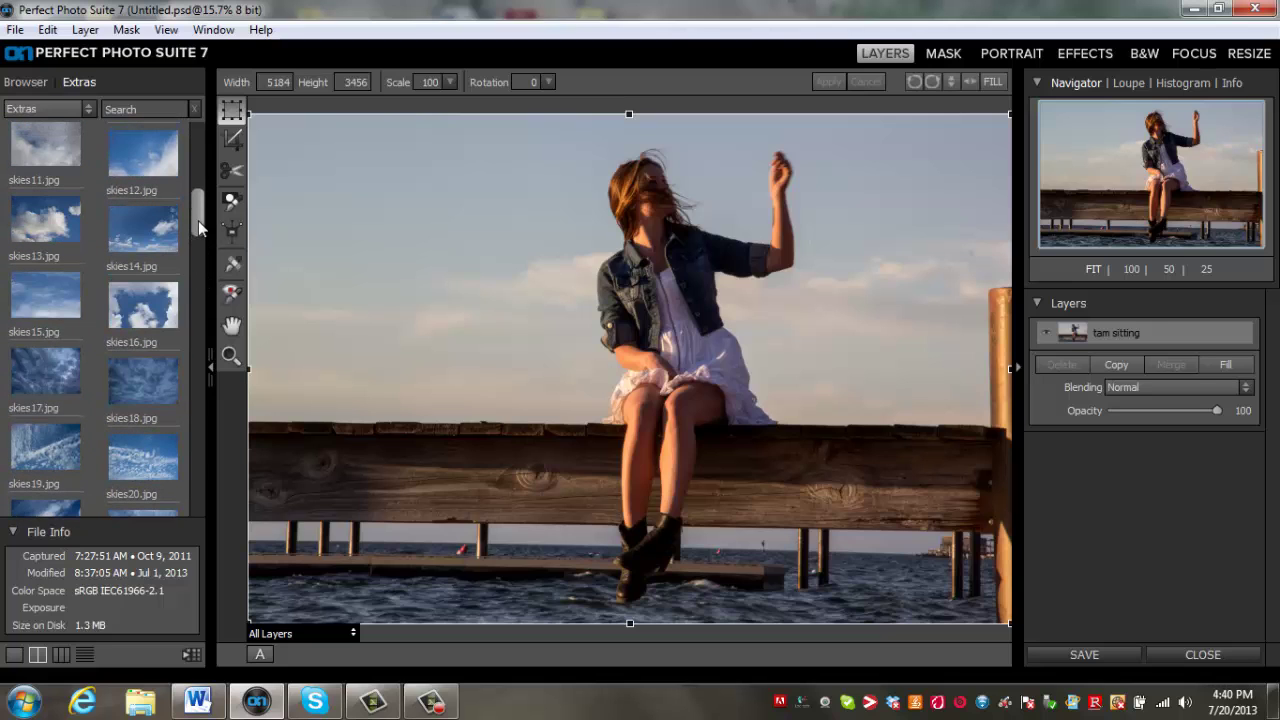
pyautogui.click(37, 228)
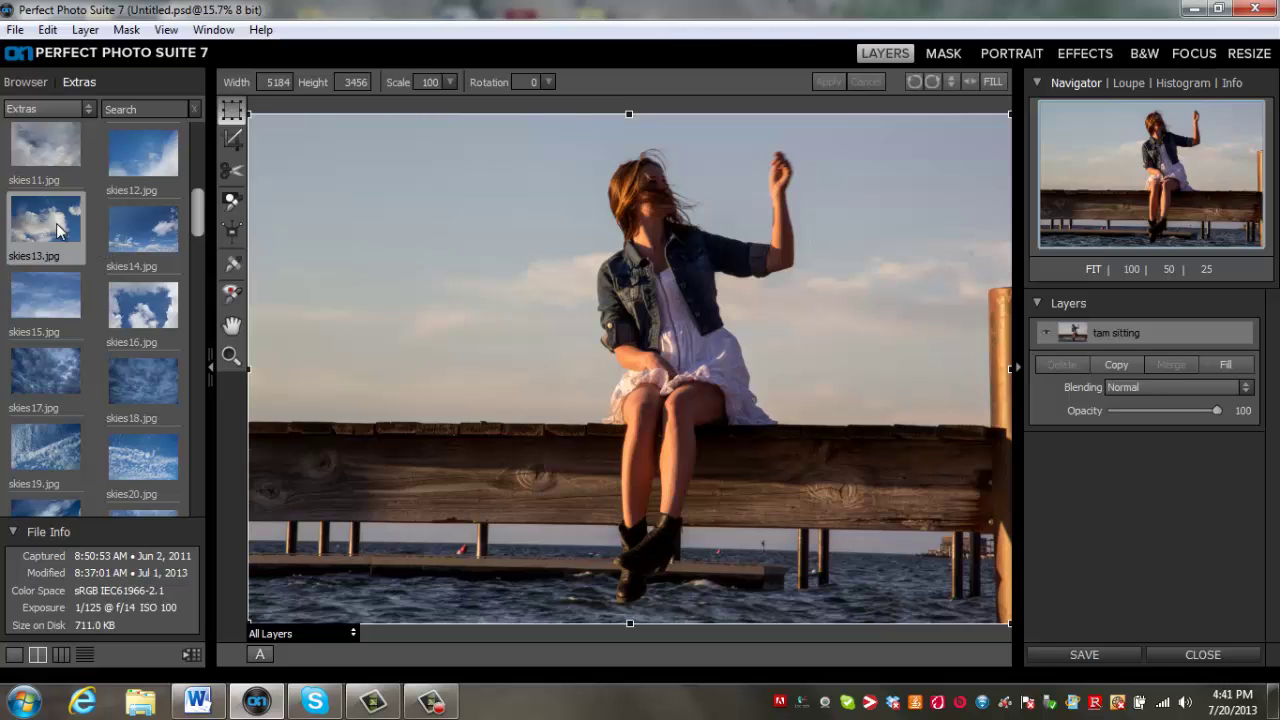
pyautogui.doubleClick(57, 231)
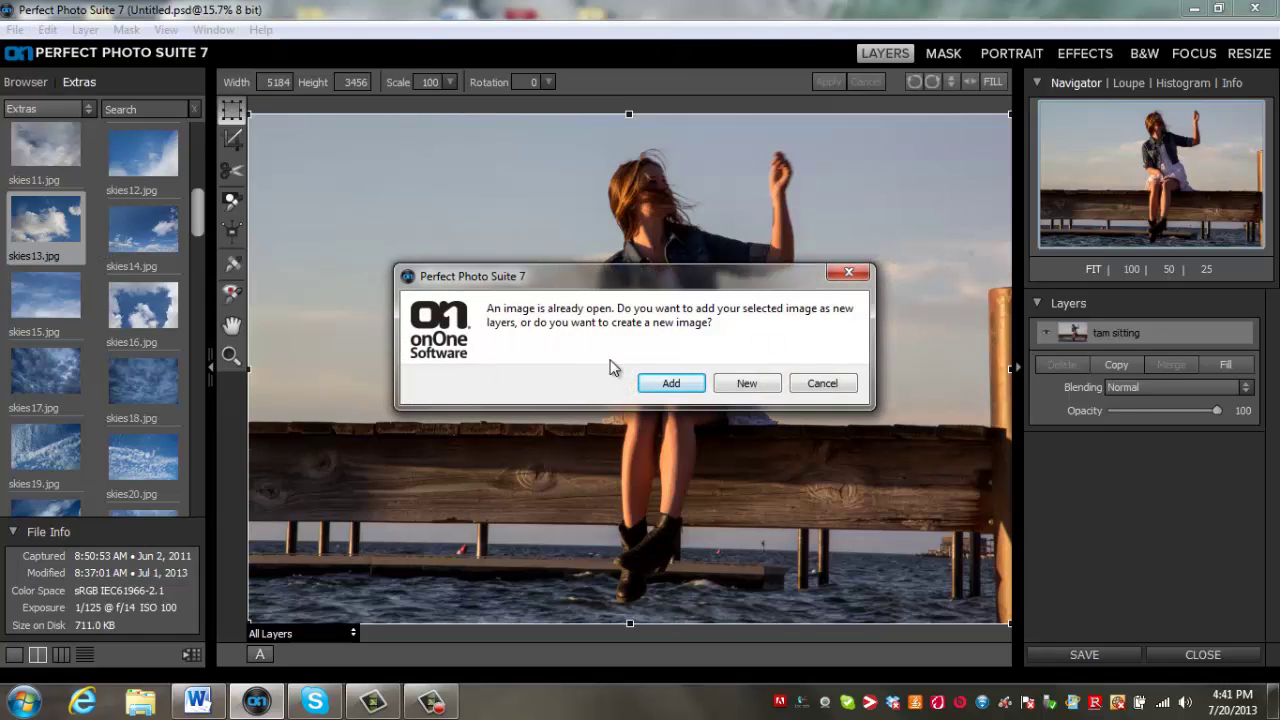
pyautogui.click(672, 384)
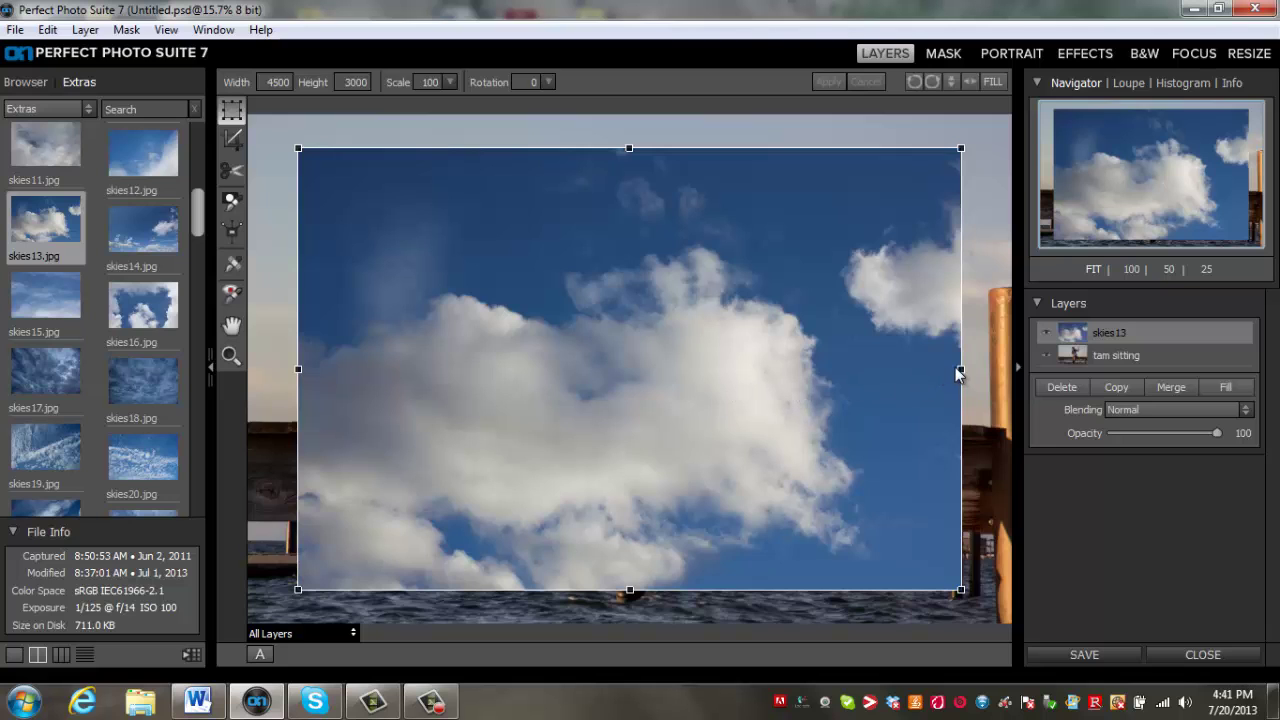
# Stretch the sky layer to cover the photo and place it beneath tam sitting
pyautogui.moveTo(873, 387)
pyautogui.mouseDown()
pyautogui.moveTo(886, 343)
pyautogui.moveTo(871, 289)
pyautogui.moveTo(873, 366)
pyautogui.mouseUp()
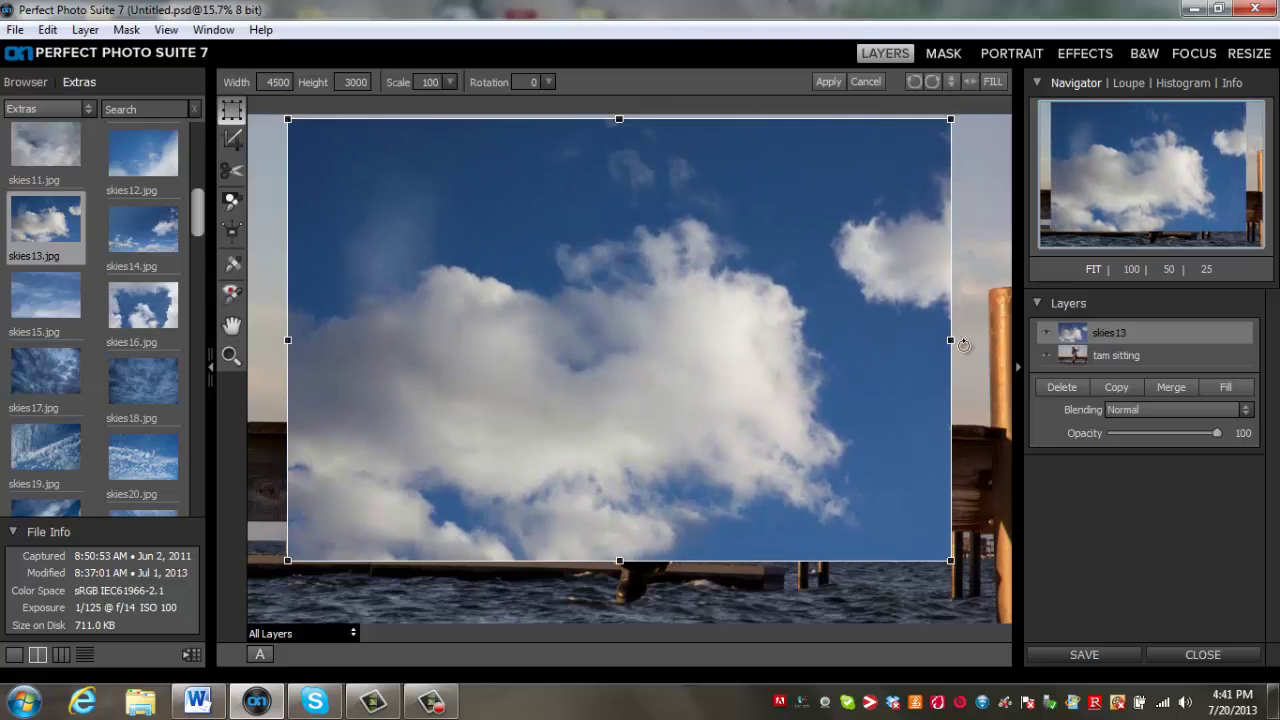
pyautogui.moveTo(947, 339); pyautogui.dragTo(1027, 340)
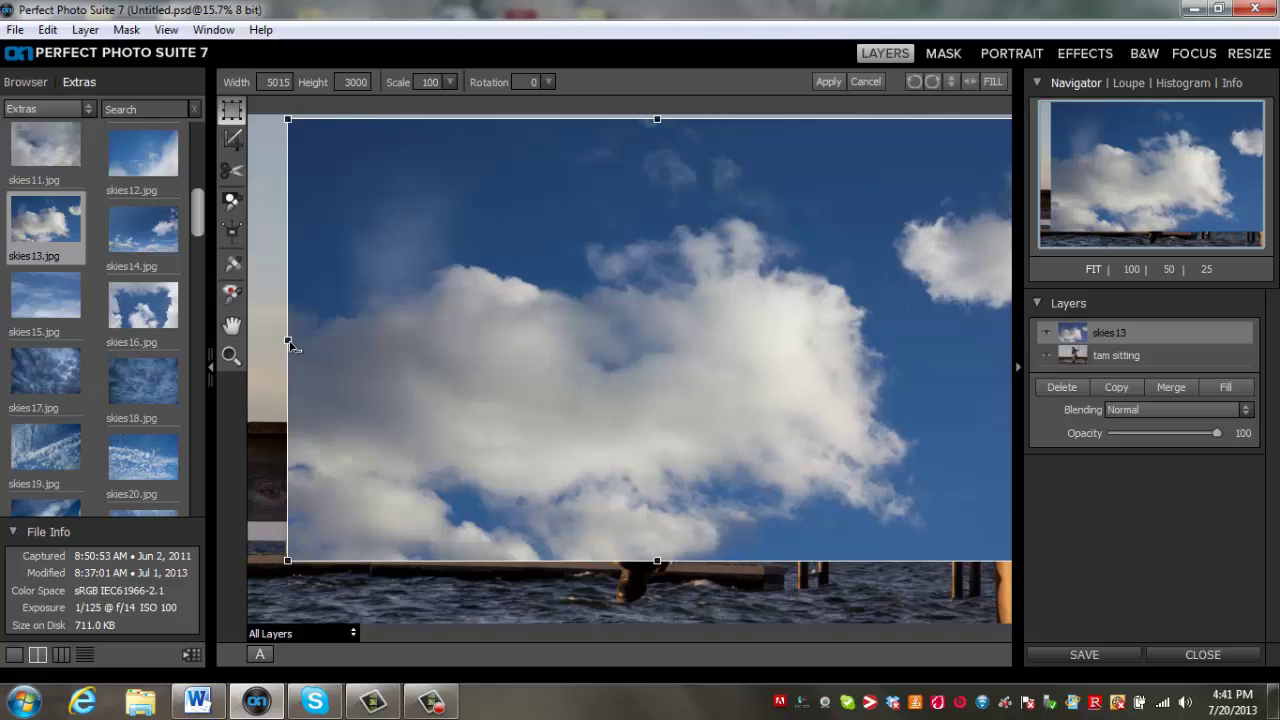
pyautogui.moveTo(288, 341); pyautogui.dragTo(240, 348)
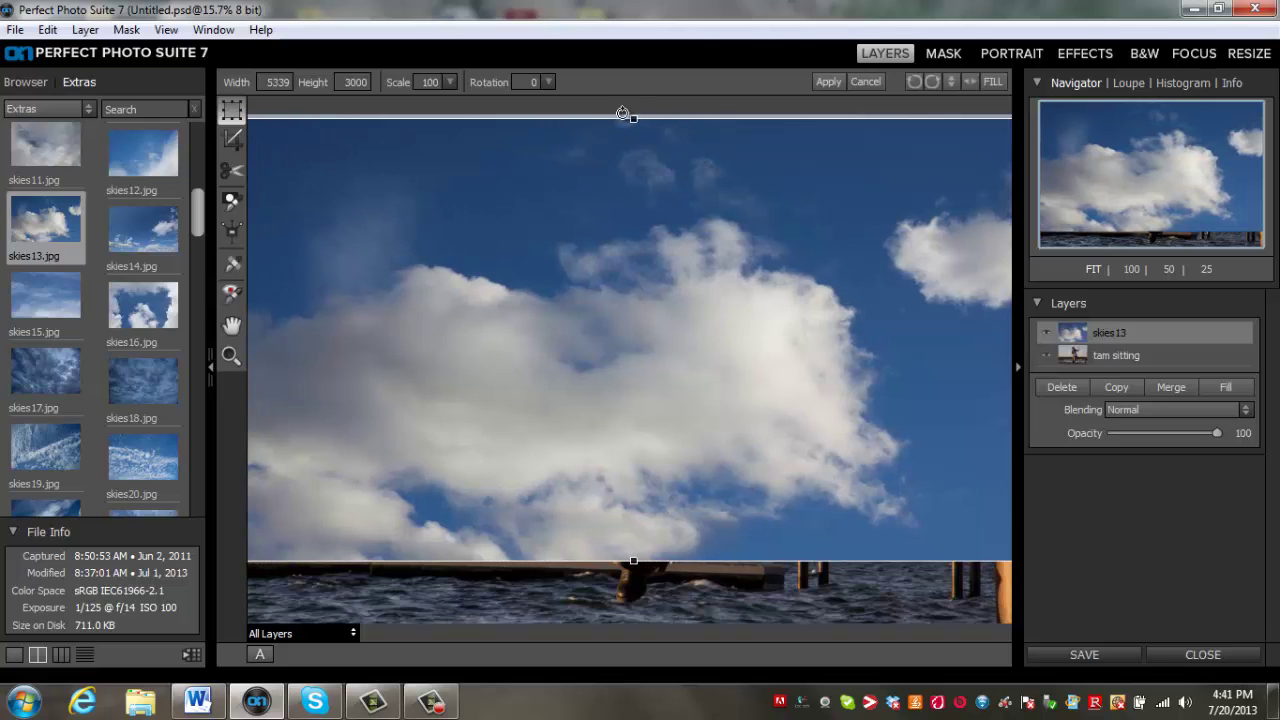
pyautogui.moveTo(632, 120); pyautogui.dragTo(633, 105)
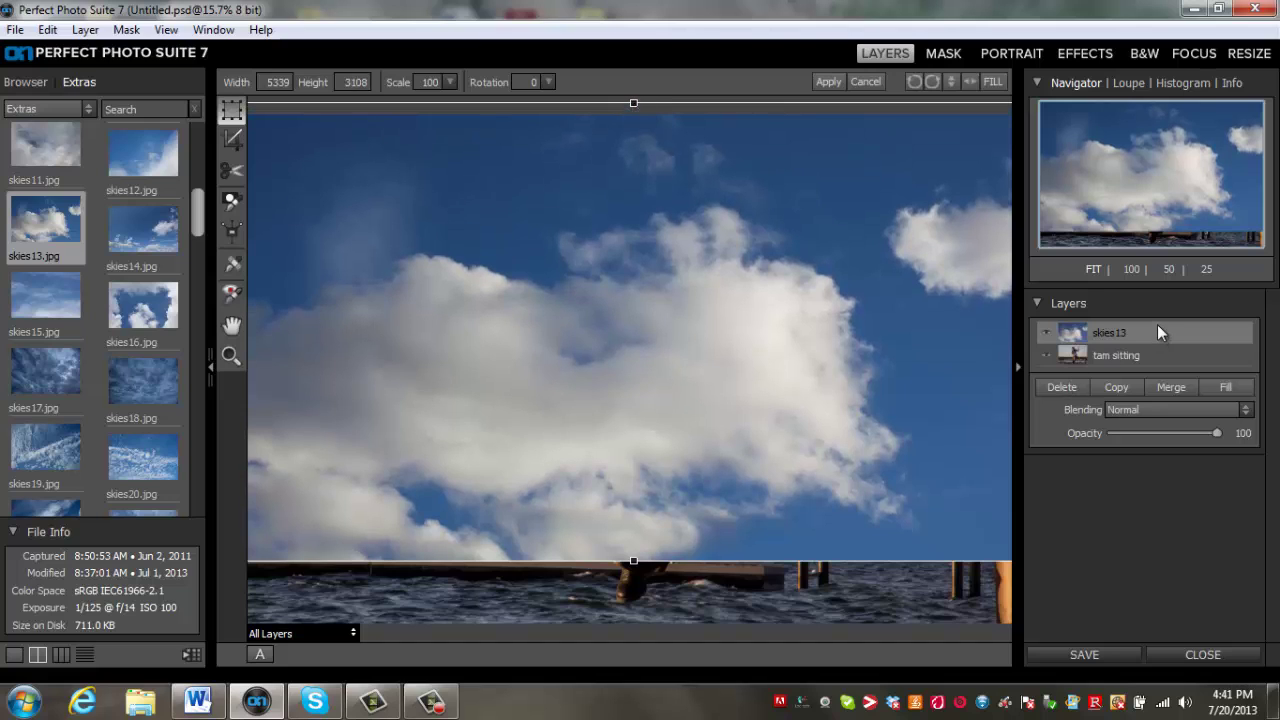
pyautogui.moveTo(1155, 328); pyautogui.dragTo(1152, 365)
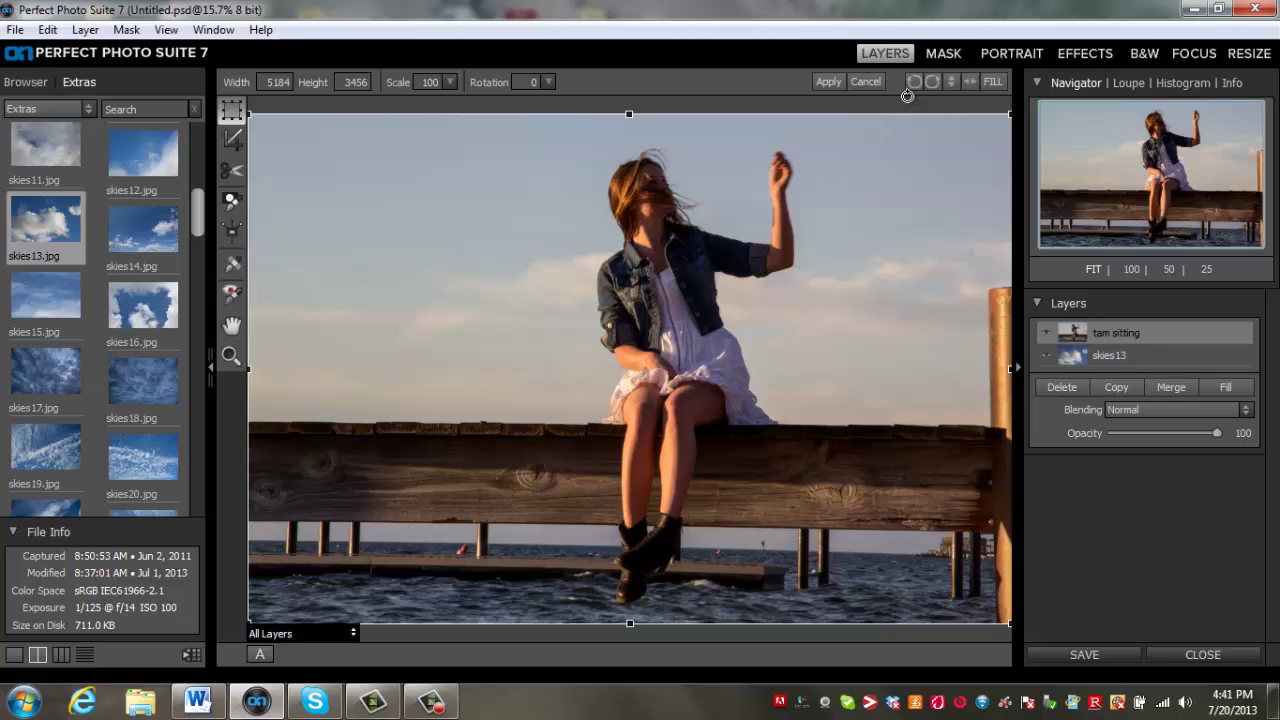
# Switch to the Mask workspace and zoom to 50% on the girl's head
pyautogui.click(938, 52)
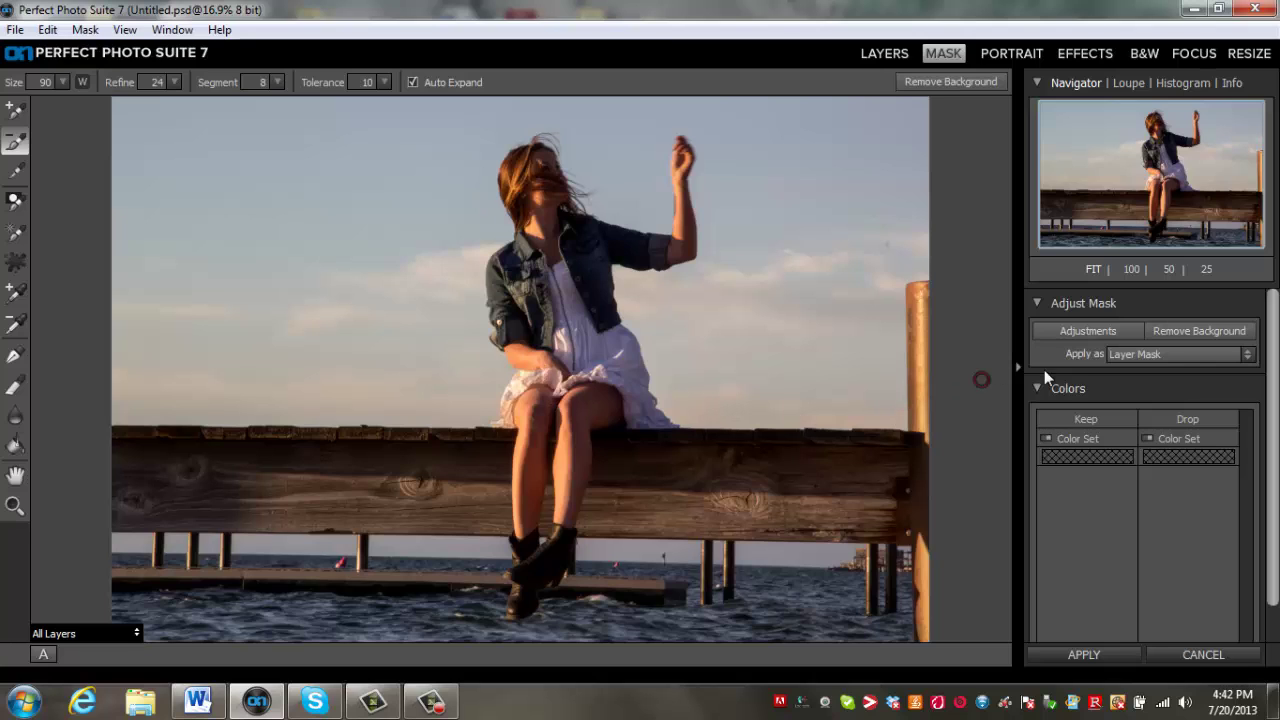
pyautogui.click(1207, 268)
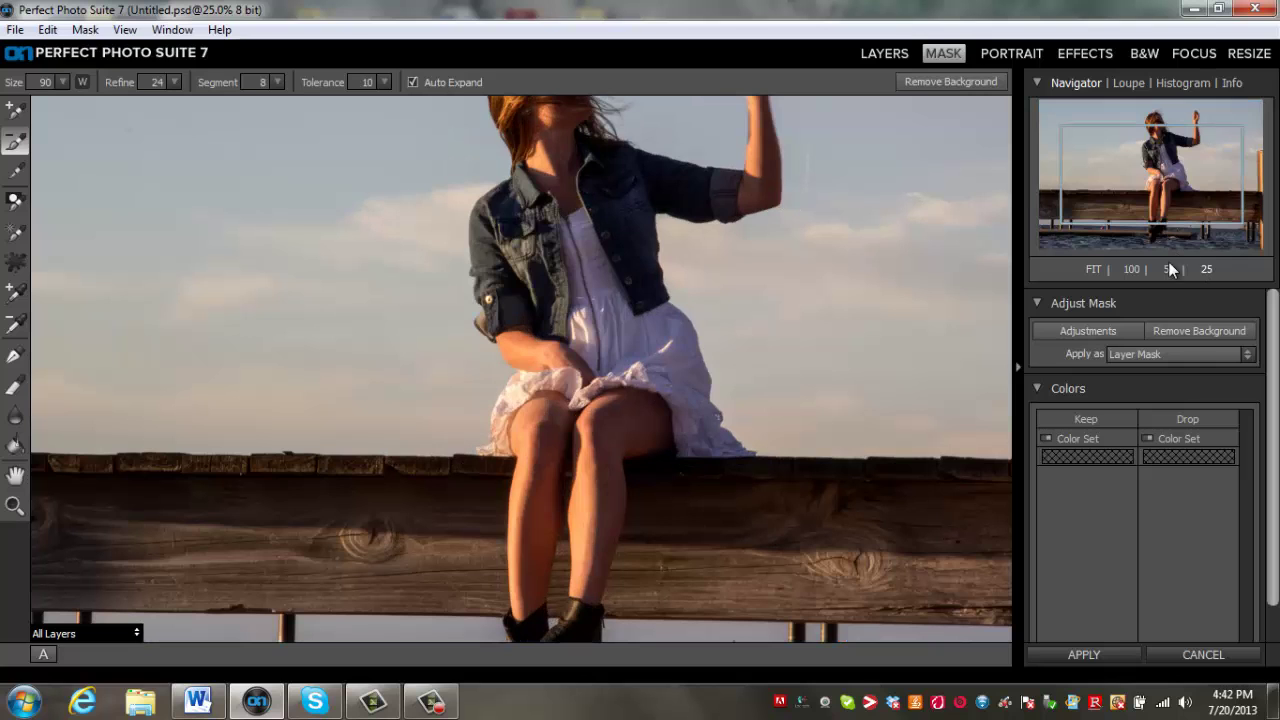
pyautogui.click(1160, 269)
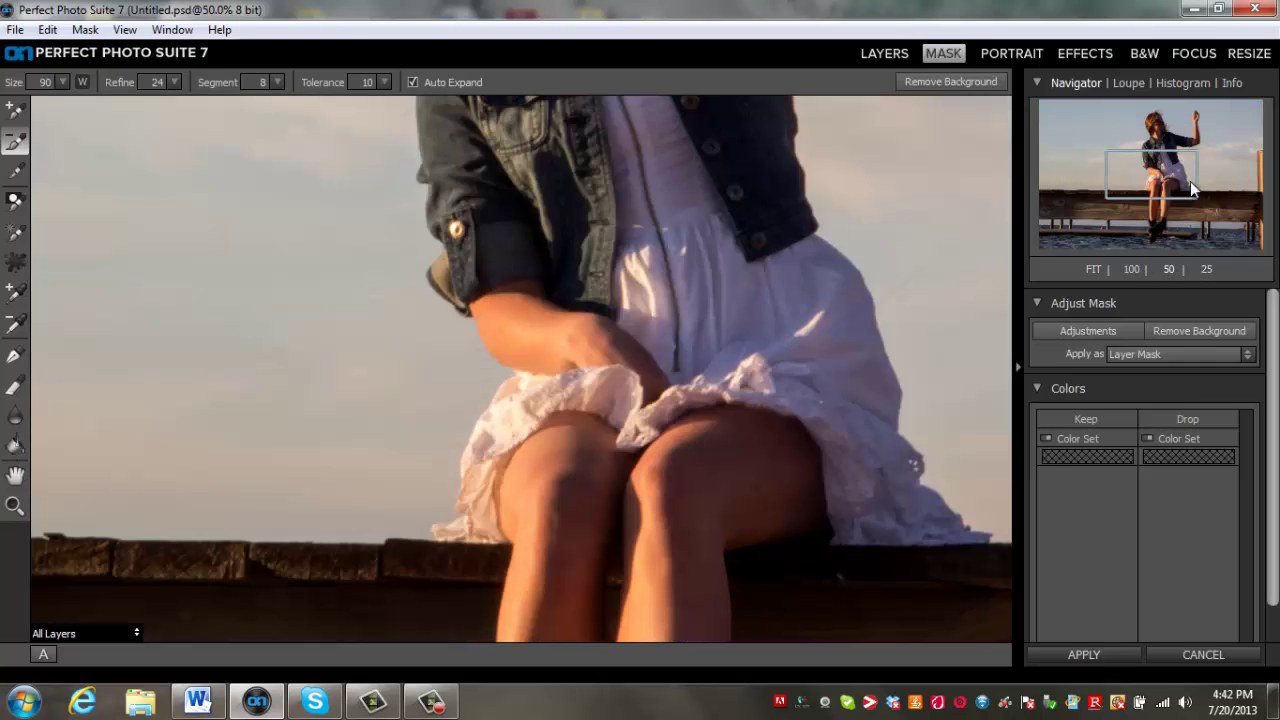
pyautogui.moveTo(1190, 181); pyautogui.dragTo(1198, 143)
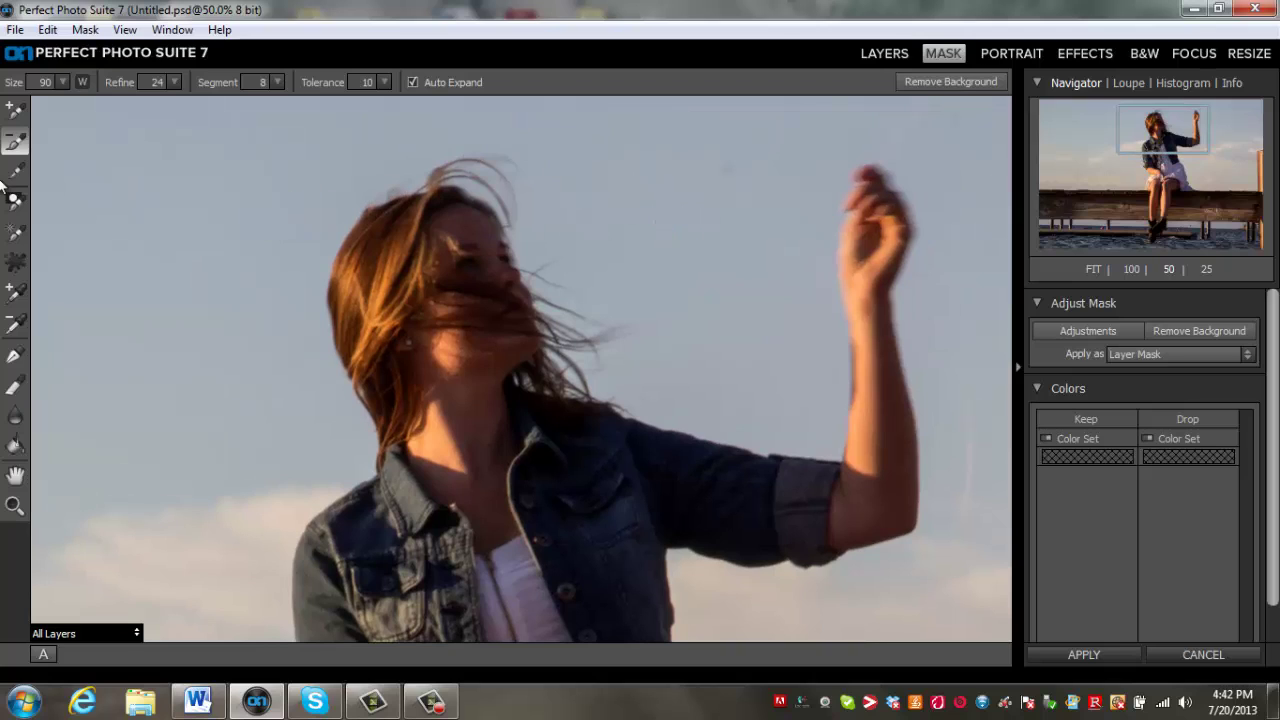
# Sample six dark, brown, orange and reddish hair tones as keep colours
pyautogui.click(15, 293)
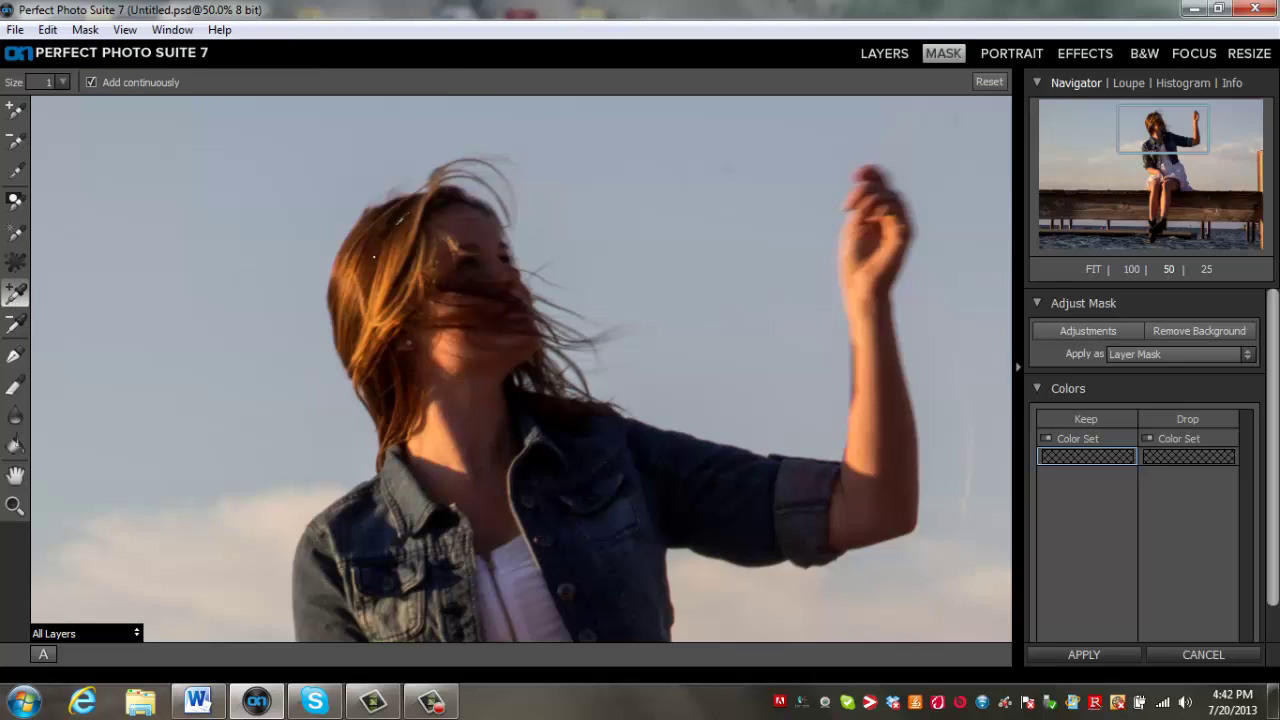
pyautogui.click(397, 207)
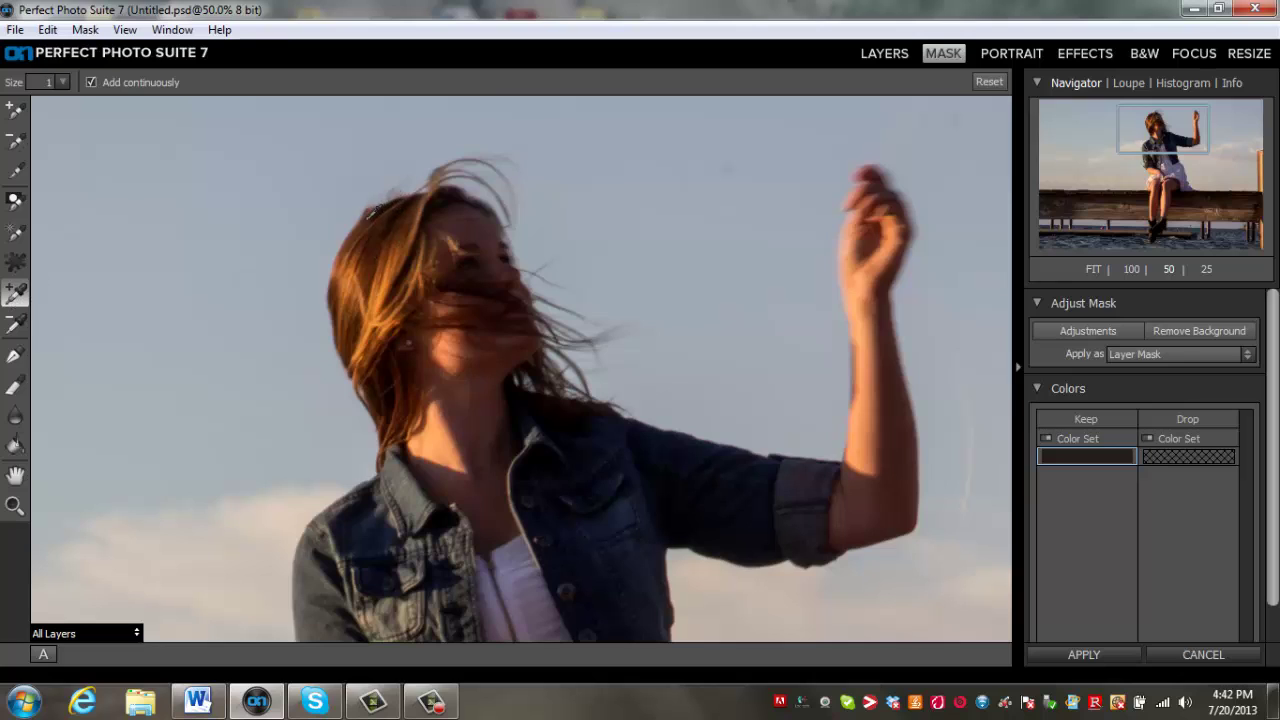
pyautogui.click(369, 219)
pyautogui.click(346, 262)
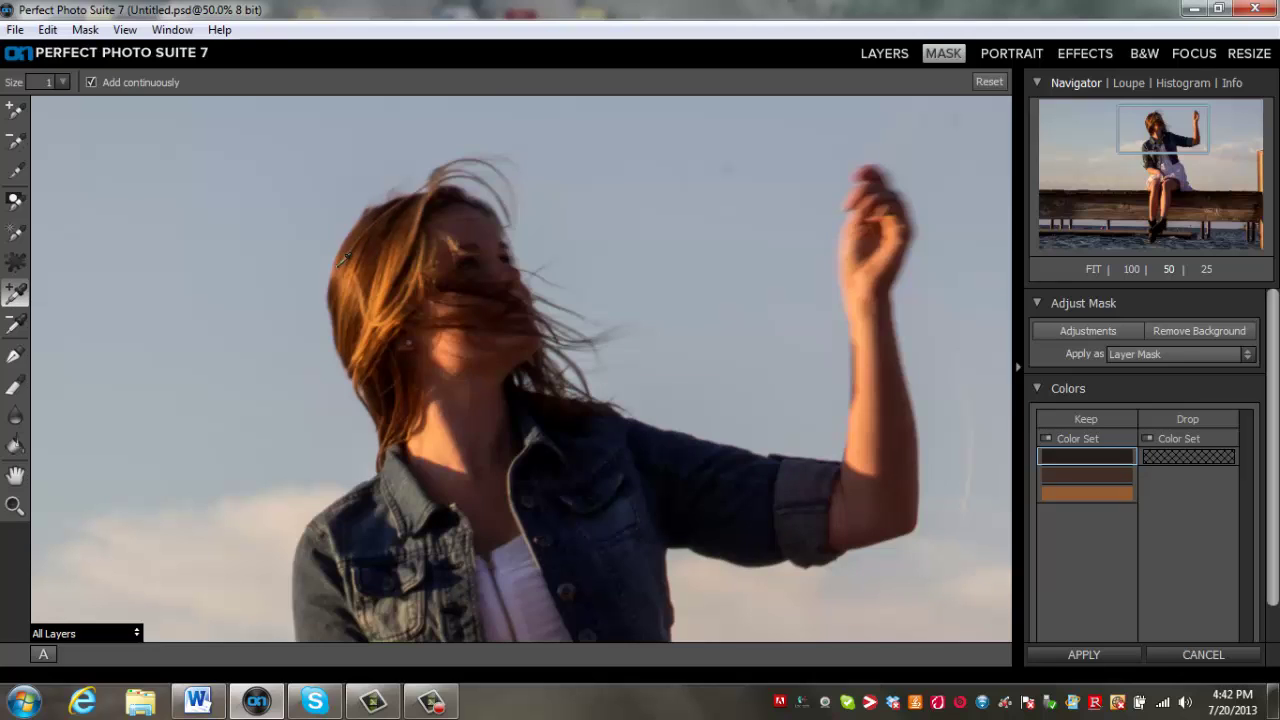
pyautogui.click(335, 287)
pyautogui.click(335, 310)
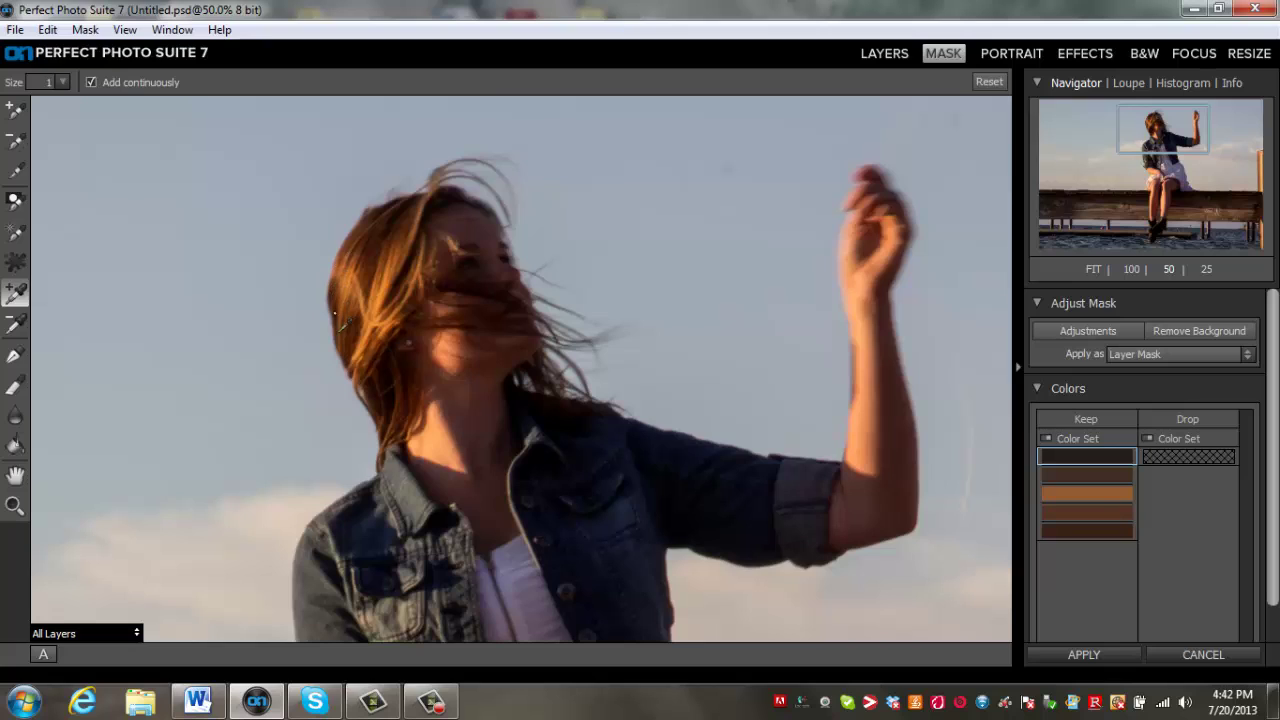
pyautogui.click(358, 350)
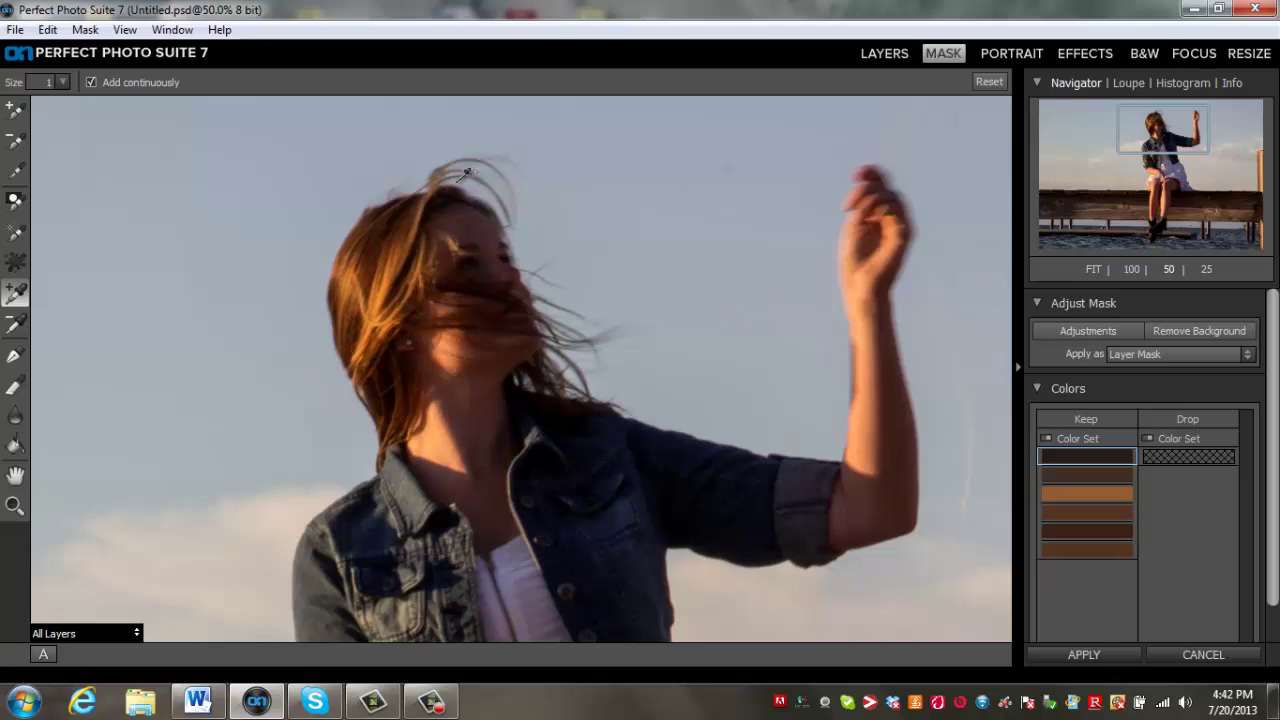
# Add light hair-strand tones to keep, replacing the grey swatch with a grey-mauve one
pyautogui.click(443, 176)
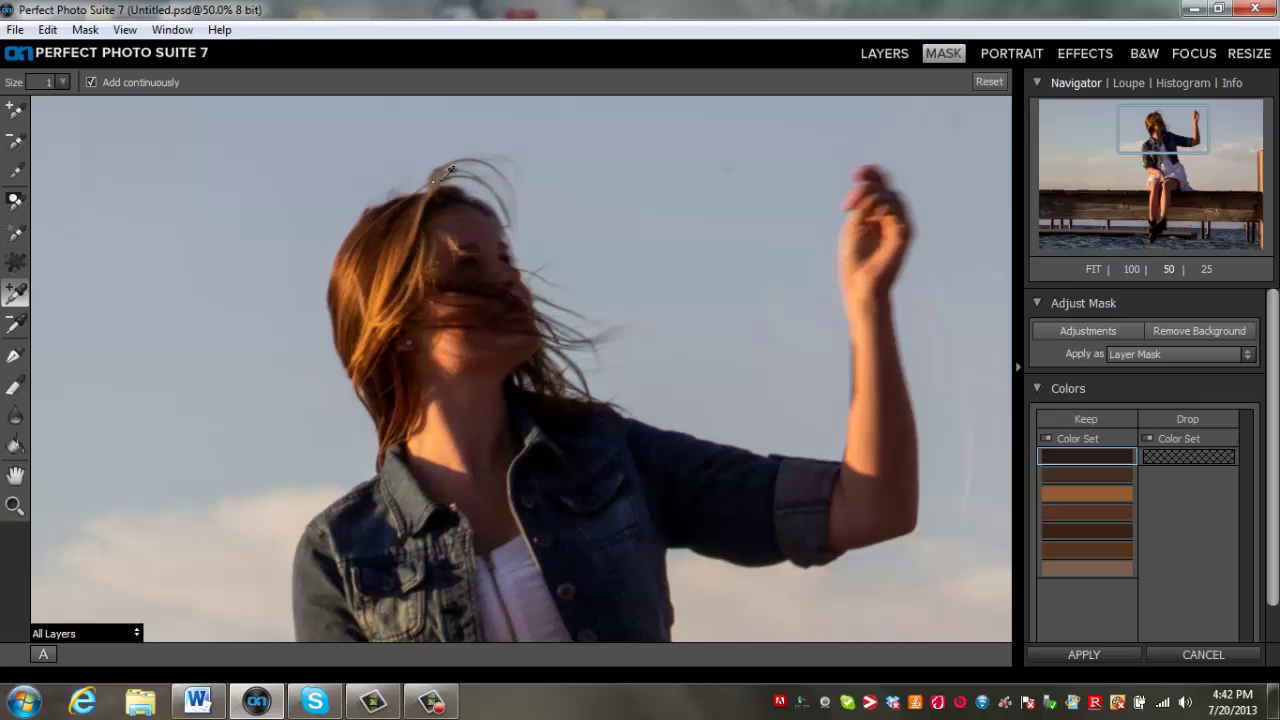
pyautogui.click(505, 170)
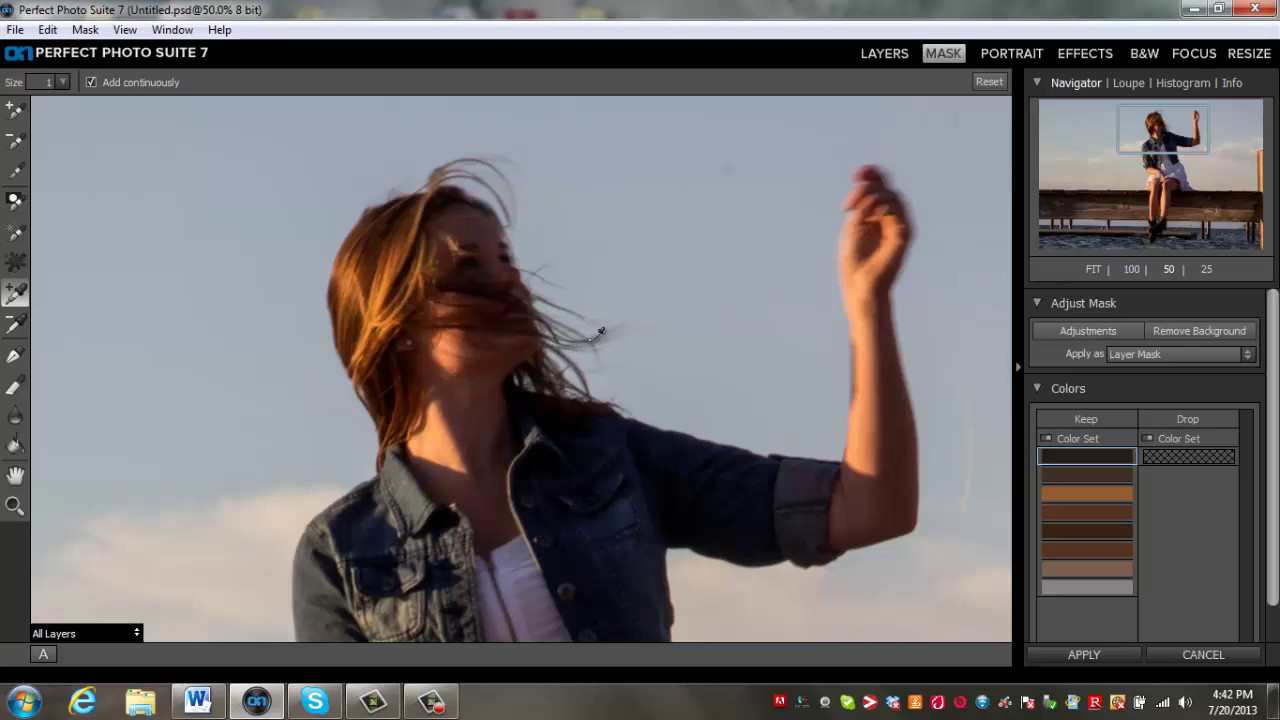
pyautogui.click(600, 332)
pyautogui.scroll(-1, 1260, 548)
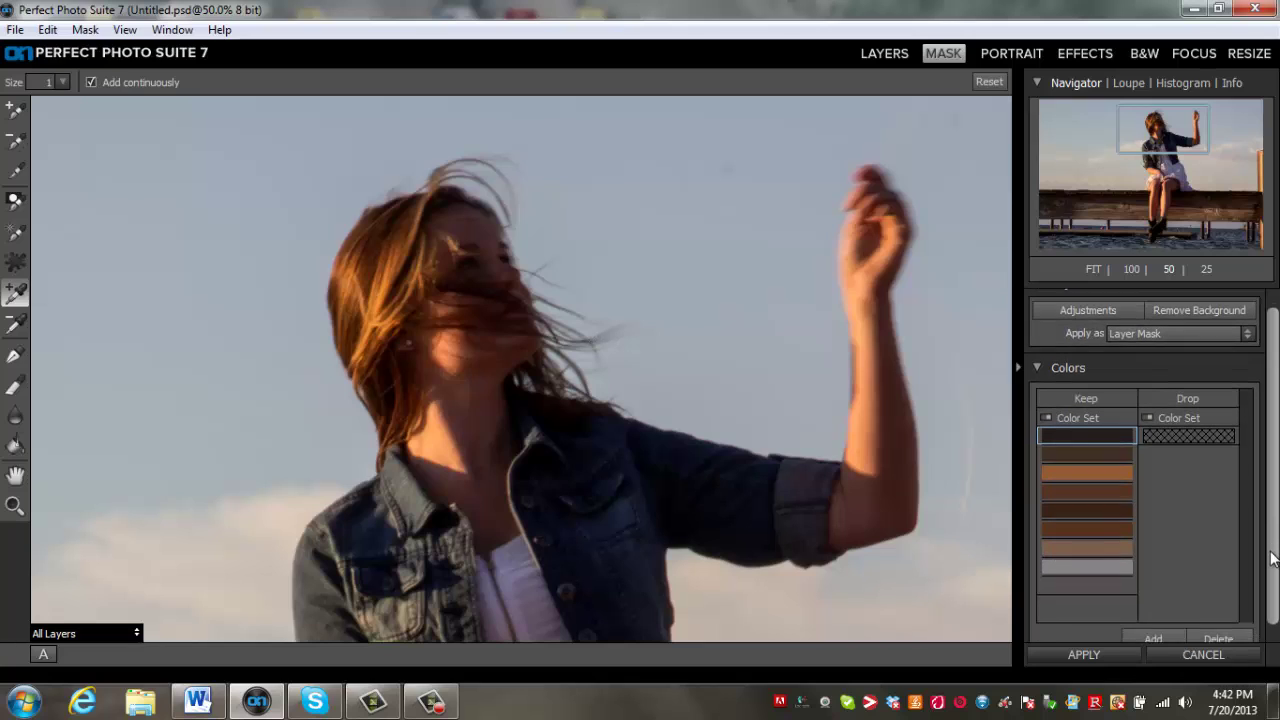
pyautogui.click(1094, 565)
pyautogui.click(1212, 630)
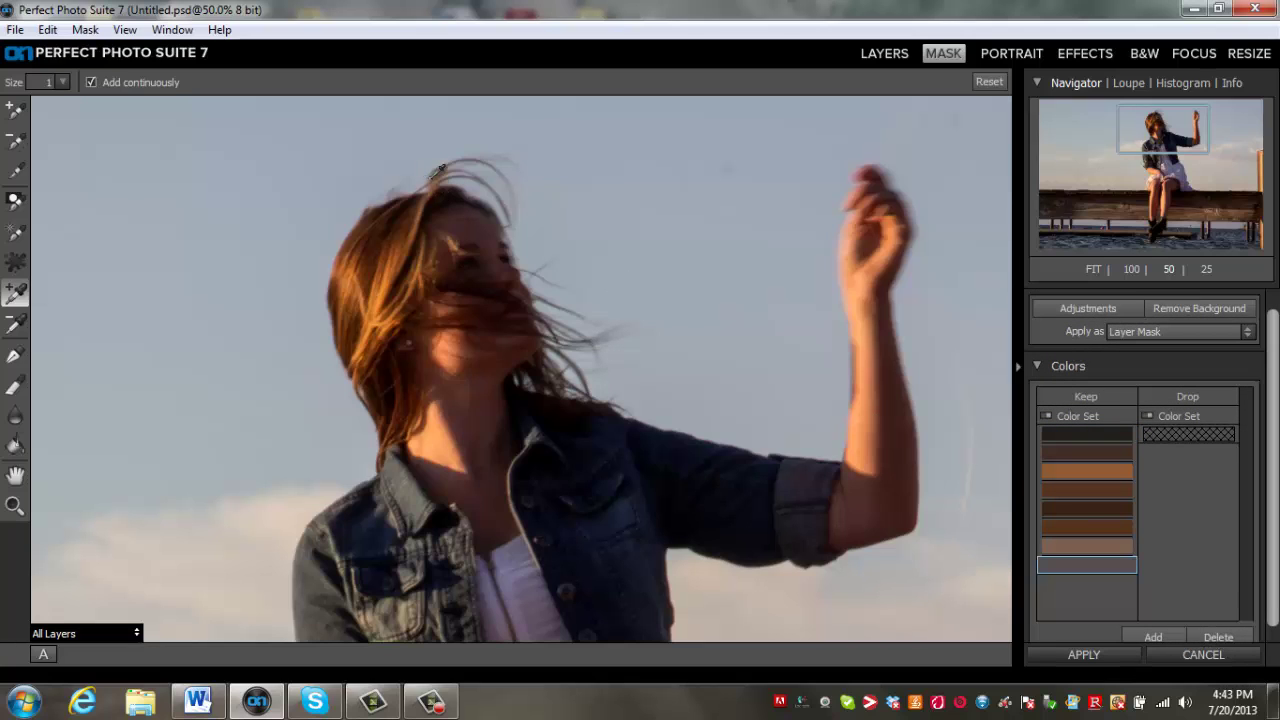
pyautogui.click(435, 176)
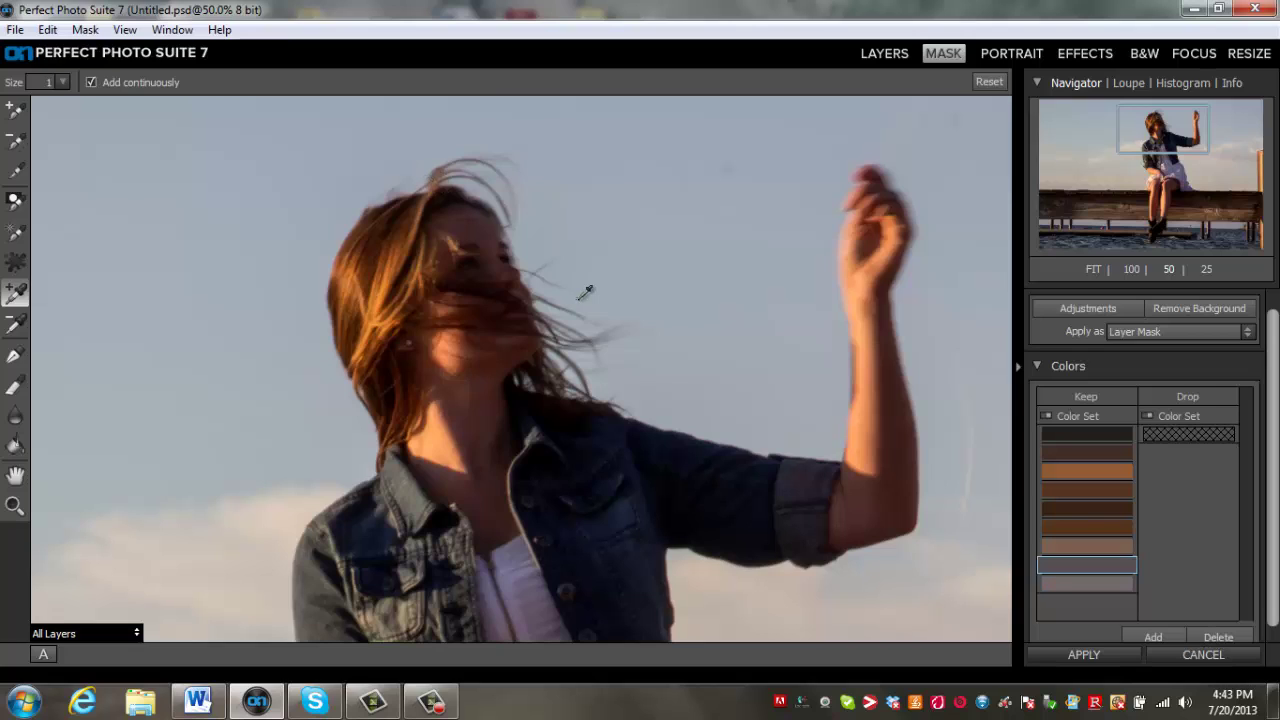
# Sample six sky tones around the hair as drop colours
pyautogui.click(16, 322)
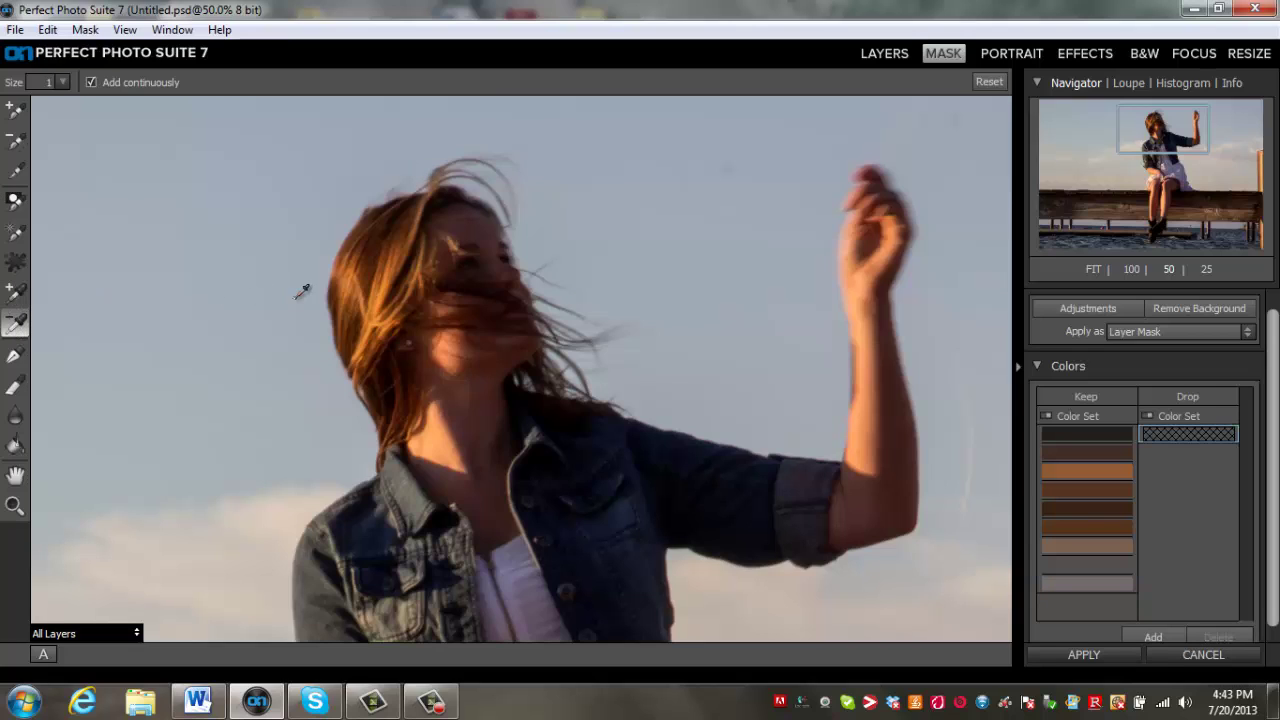
pyautogui.click(331, 258)
pyautogui.click(343, 379)
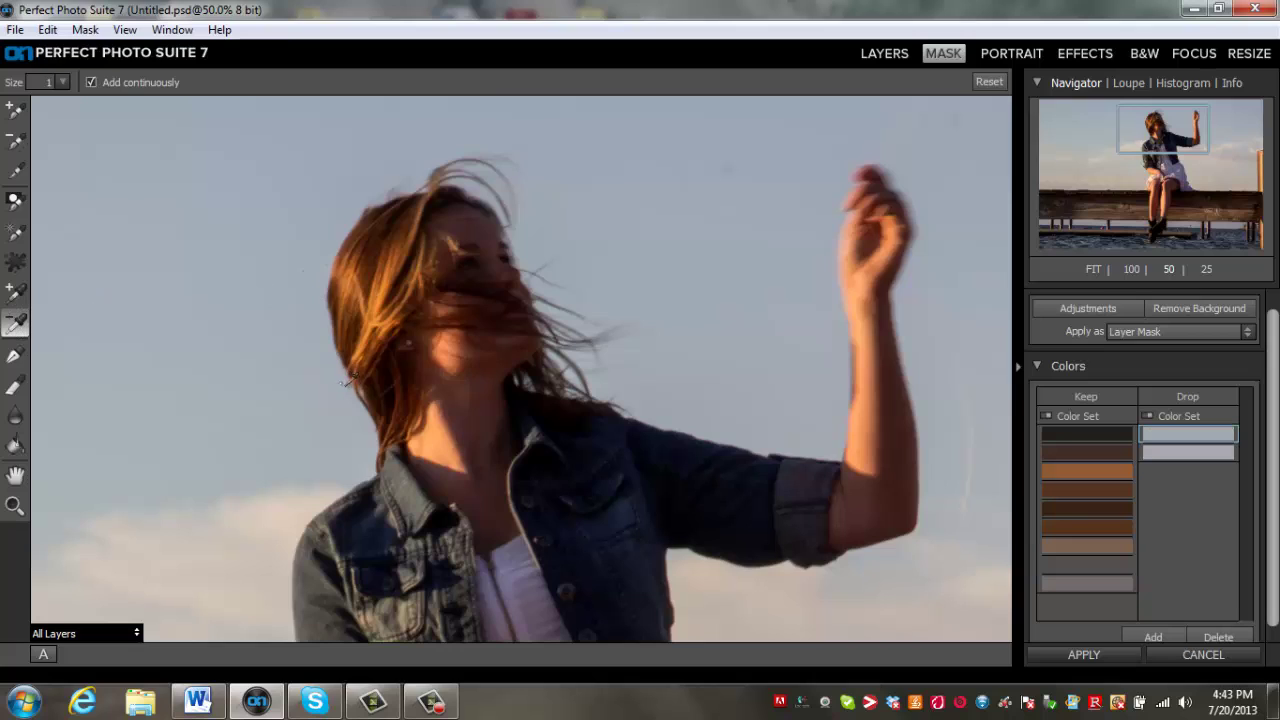
pyautogui.click(364, 428)
pyautogui.click(536, 247)
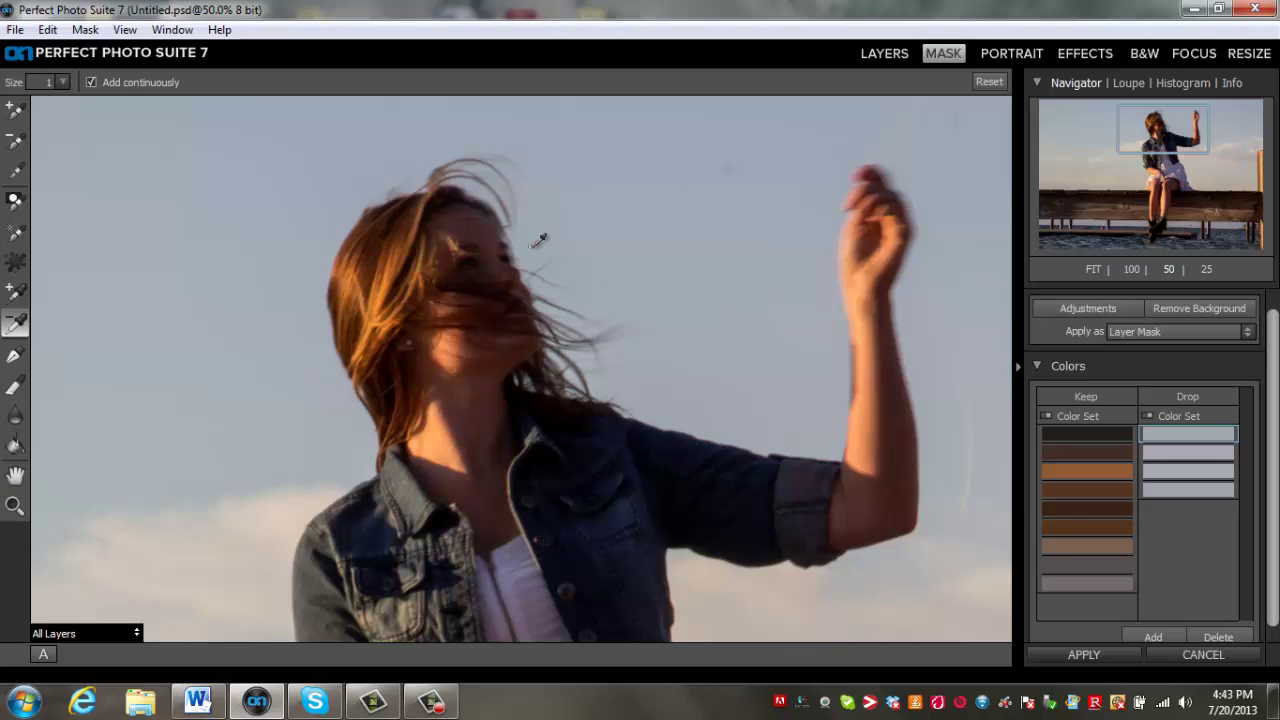
pyautogui.click(589, 301)
pyautogui.click(632, 380)
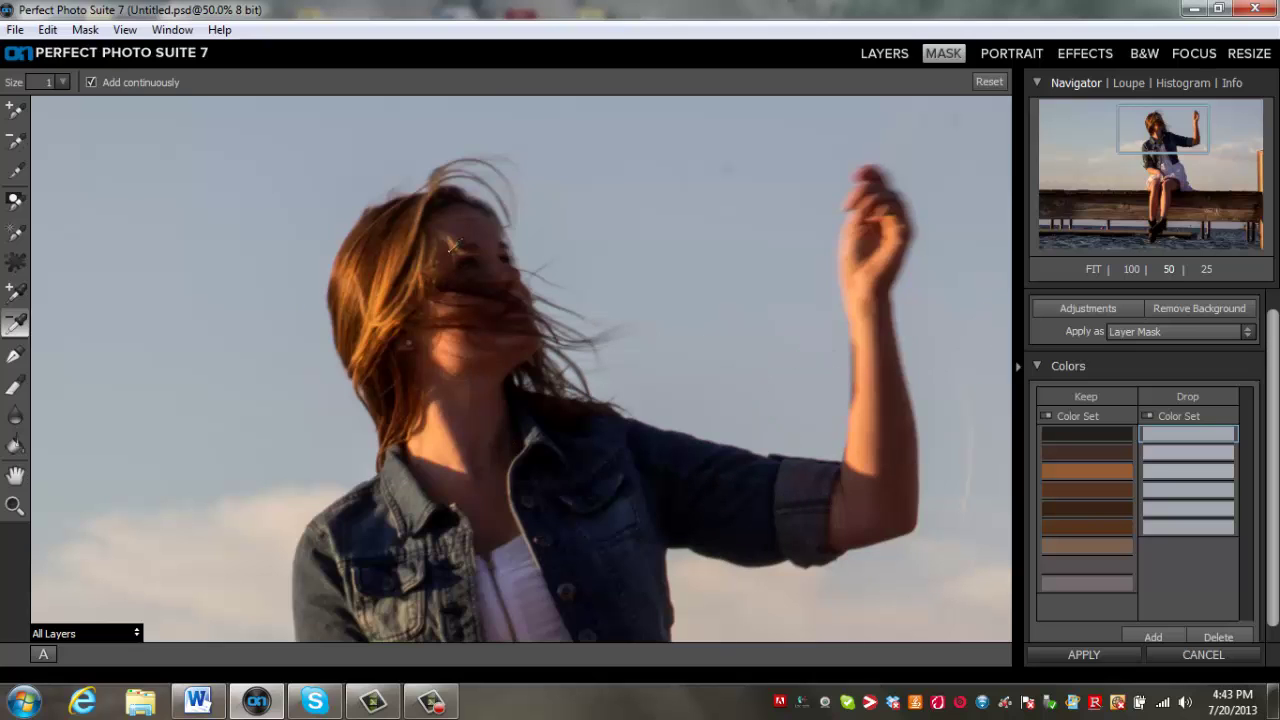
pyautogui.click(15, 201)
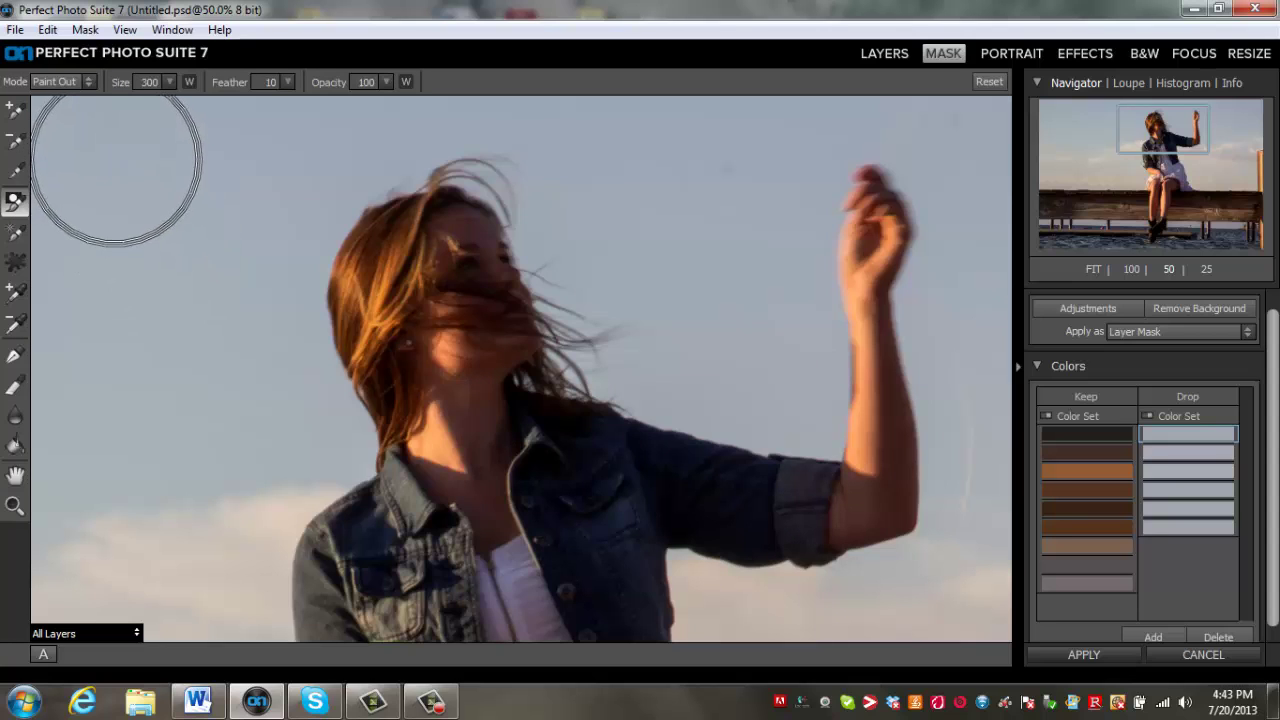
# Paint a broad size-300 mask band around the girl's head, hair and raised arm
pyautogui.moveTo(105, 140)
pyautogui.mouseDown()
pyautogui.moveTo(86, 166)
pyautogui.moveTo(86, 495)
pyautogui.moveTo(120, 503)
pyautogui.moveTo(187, 484)
pyautogui.moveTo(190, 145)
pyautogui.moveTo(247, 125)
pyautogui.moveTo(300, 75)
pyautogui.moveTo(390, 40)
pyautogui.moveTo(530, 50)
pyautogui.moveTo(595, 90)
pyautogui.moveTo(700, 255)
pyautogui.moveTo(745, 290)
pyautogui.moveTo(714, 143)
pyautogui.moveTo(787, 55)
pyautogui.moveTo(990, 45)
pyautogui.moveTo(1035, 321)
pyautogui.moveTo(1045, 600)
pyautogui.mouseUp()
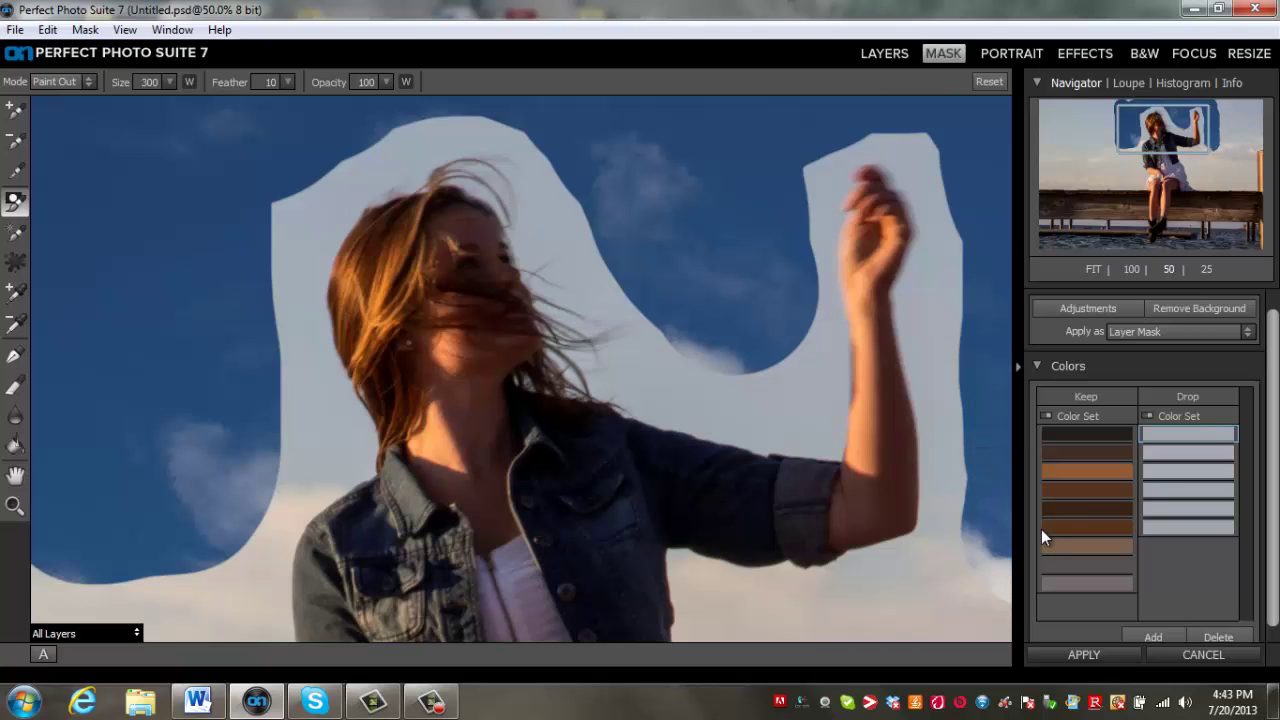
# Narrow the mask band along the hair's left side, top and ends with a size-100, feather-65 brush
pyautogui.click(13, 234)
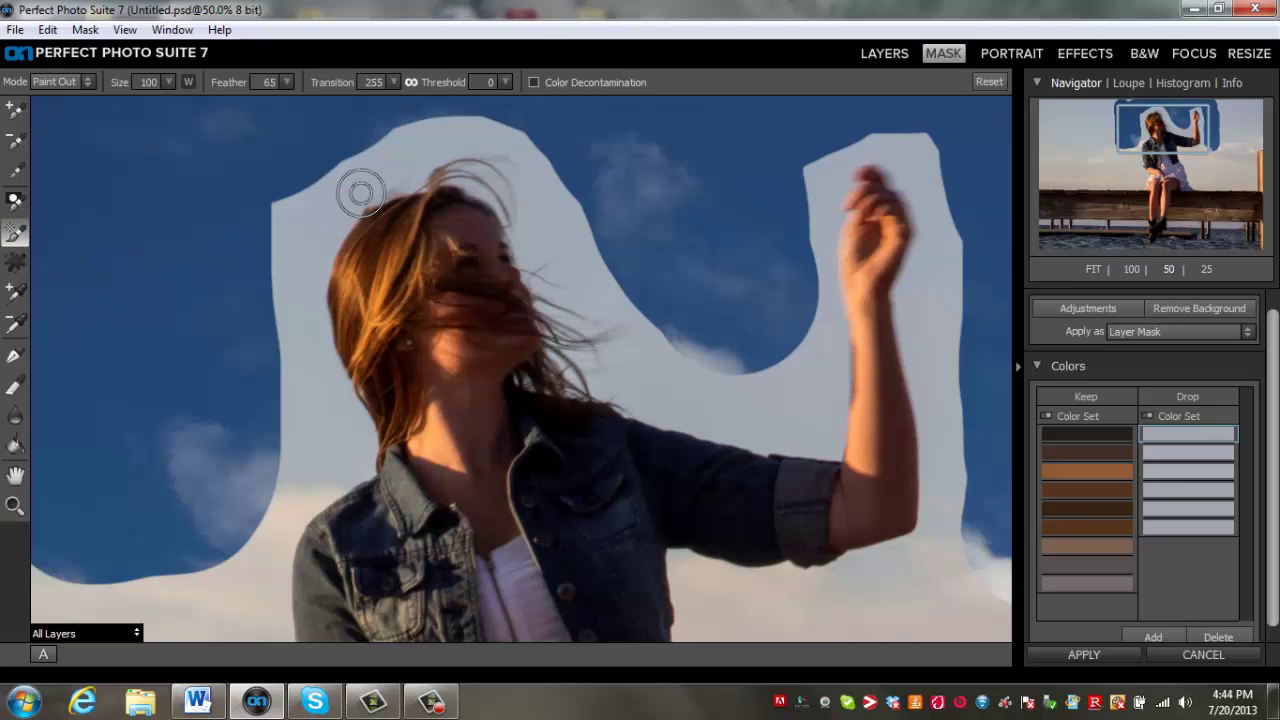
pyautogui.click(430, 158)
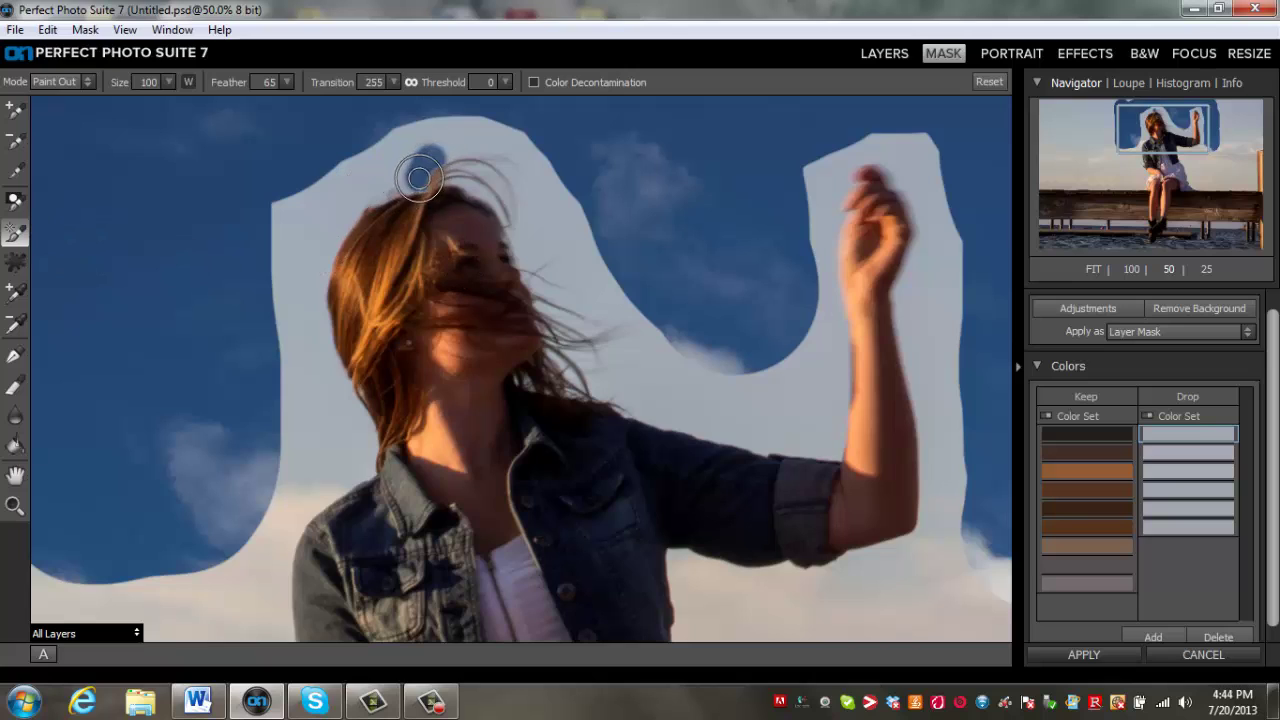
pyautogui.moveTo(410, 193)
pyautogui.mouseDown()
pyautogui.moveTo(373, 190)
pyautogui.moveTo(331, 260)
pyautogui.moveTo(323, 345)
pyautogui.moveTo(355, 403)
pyautogui.mouseUp()
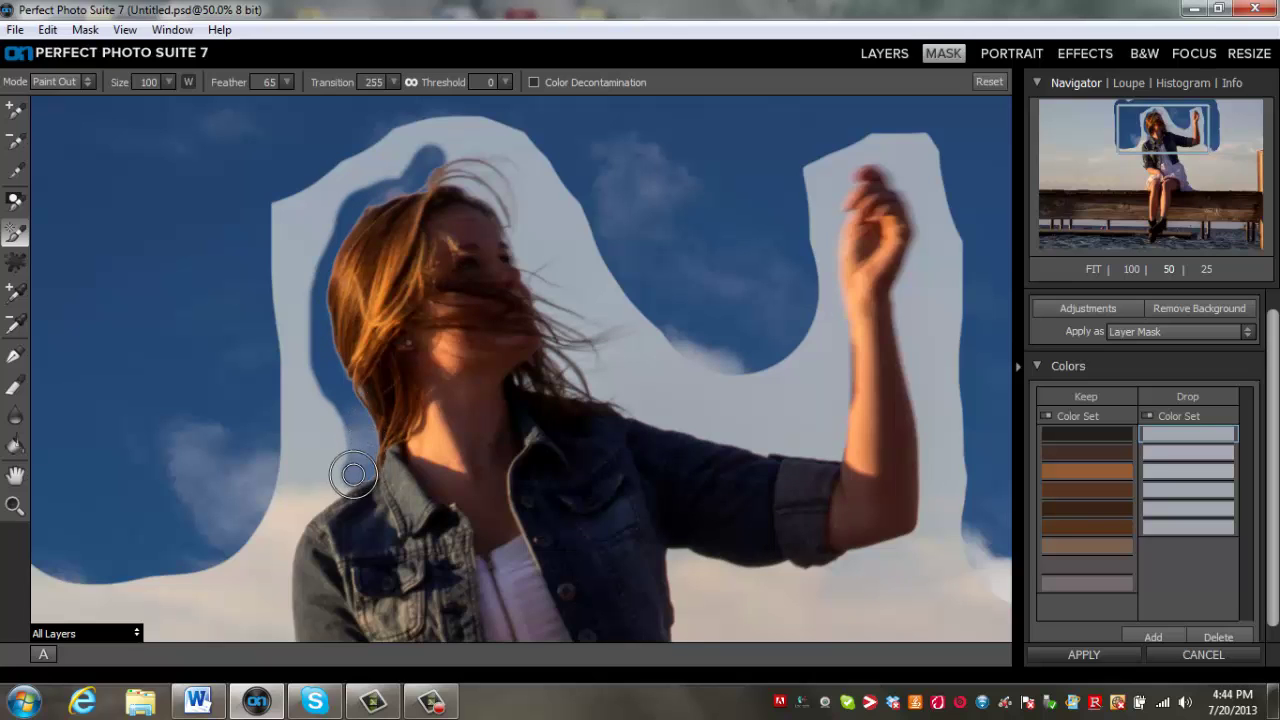
pyautogui.moveTo(289, 510); pyautogui.dragTo(335, 420)
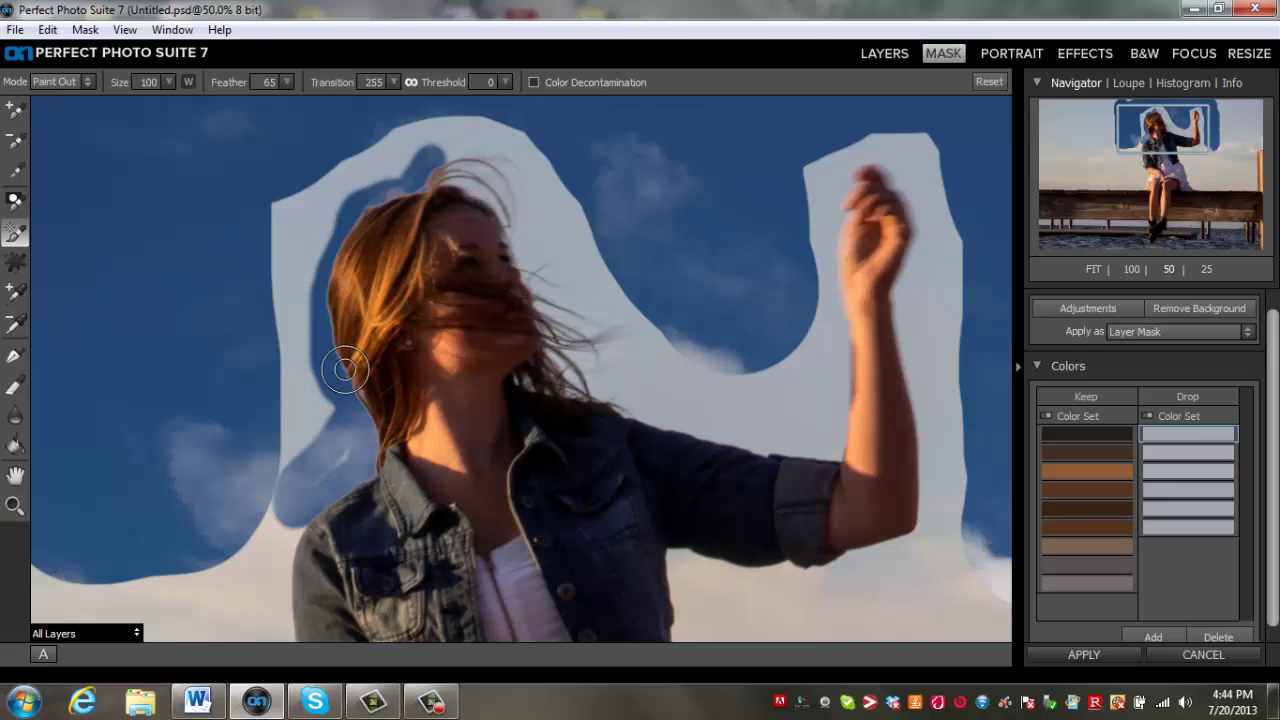
pyautogui.moveTo(328, 352)
pyautogui.mouseDown()
pyautogui.moveTo(304, 445)
pyautogui.moveTo(296, 432)
pyautogui.moveTo(318, 390)
pyautogui.mouseUp()
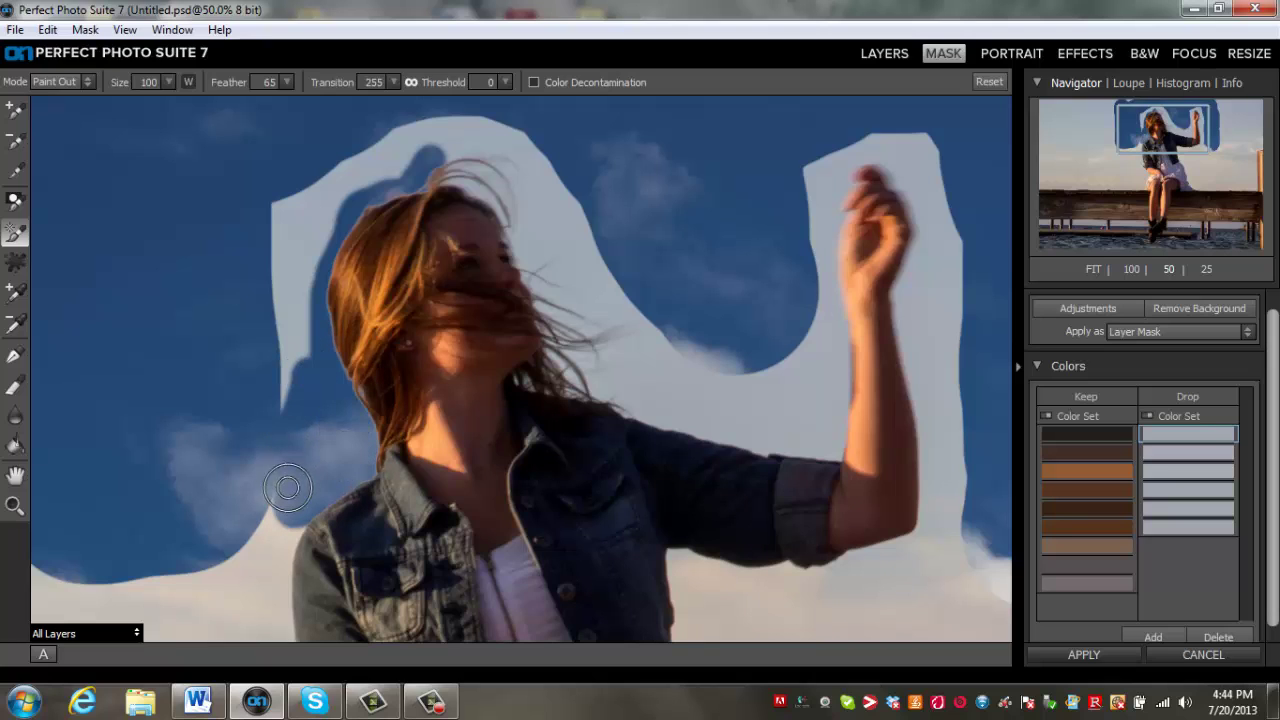
pyautogui.moveTo(470, 155)
pyautogui.mouseDown()
pyautogui.moveTo(554, 229)
pyautogui.moveTo(470, 187)
pyautogui.mouseUp()
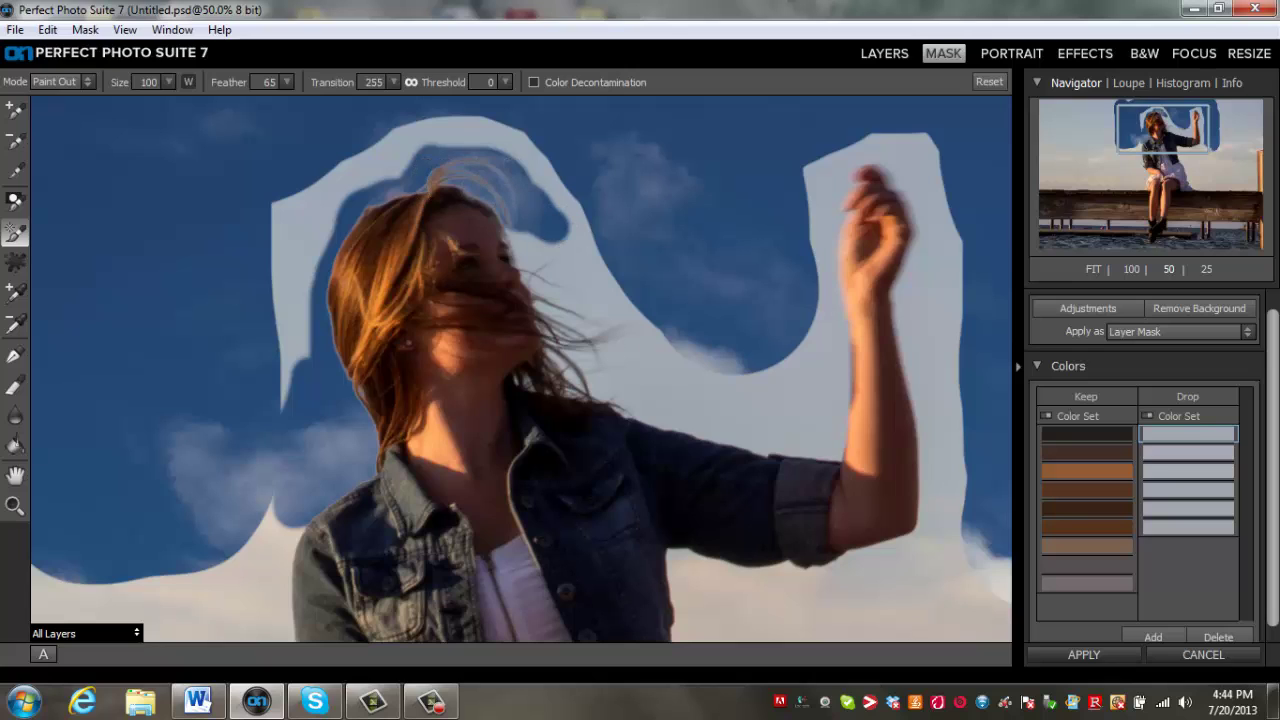
pyautogui.moveTo(512, 232)
pyautogui.mouseDown()
pyautogui.moveTo(534, 298)
pyautogui.moveTo(563, 328)
pyautogui.moveTo(670, 343)
pyautogui.mouseUp()
pyautogui.moveTo(542, 265)
pyautogui.mouseDown()
pyautogui.moveTo(608, 334)
pyautogui.moveTo(605, 347)
pyautogui.moveTo(548, 345)
pyautogui.moveTo(575, 380)
pyautogui.moveTo(620, 392)
pyautogui.moveTo(590, 395)
pyautogui.moveTo(635, 413)
pyautogui.mouseUp()
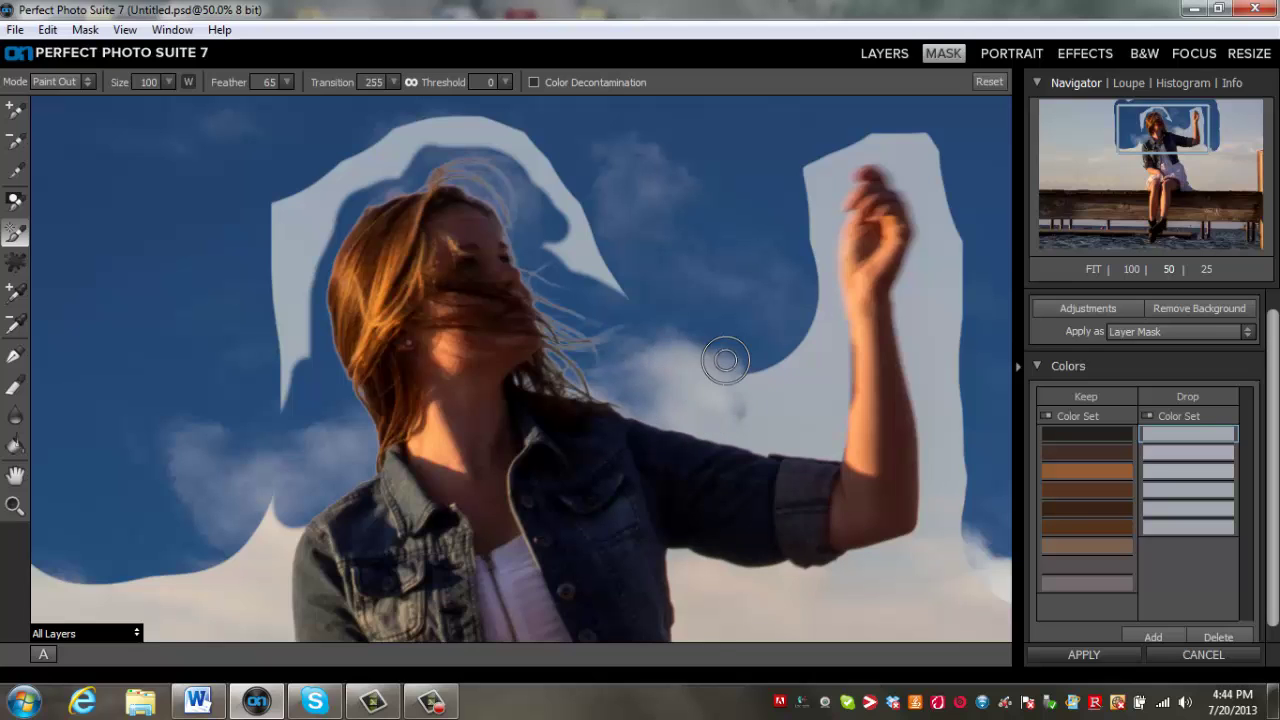
# Paint out a spot beside the hair ends, then pick the size-175 Remove brush
pyautogui.click(608, 293)
pyautogui.click(14, 388)
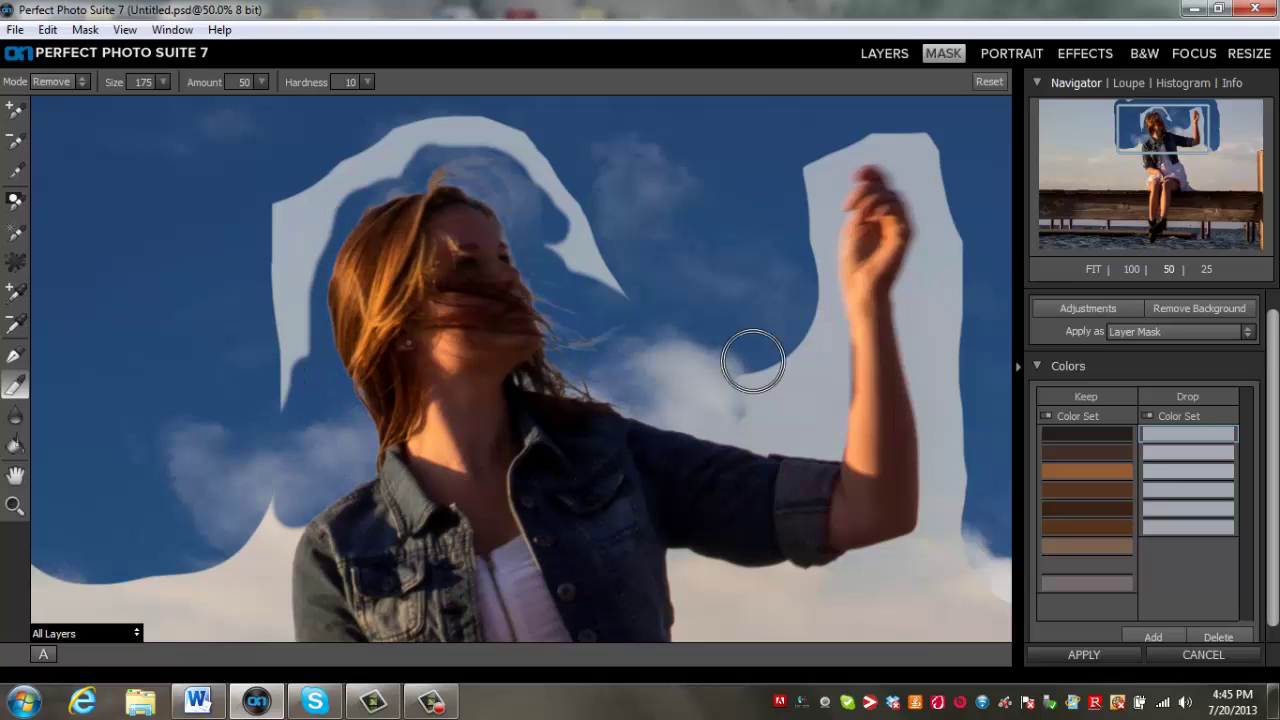
# Erase the leftover mask band along the hair's left edge, top and ends
pyautogui.click(15, 233)
pyautogui.moveTo(300, 337)
pyautogui.mouseDown()
pyautogui.moveTo(281, 411)
pyautogui.moveTo(278, 213)
pyautogui.moveTo(306, 176)
pyautogui.moveTo(353, 160)
pyautogui.moveTo(301, 273)
pyautogui.moveTo(299, 374)
pyautogui.mouseUp()
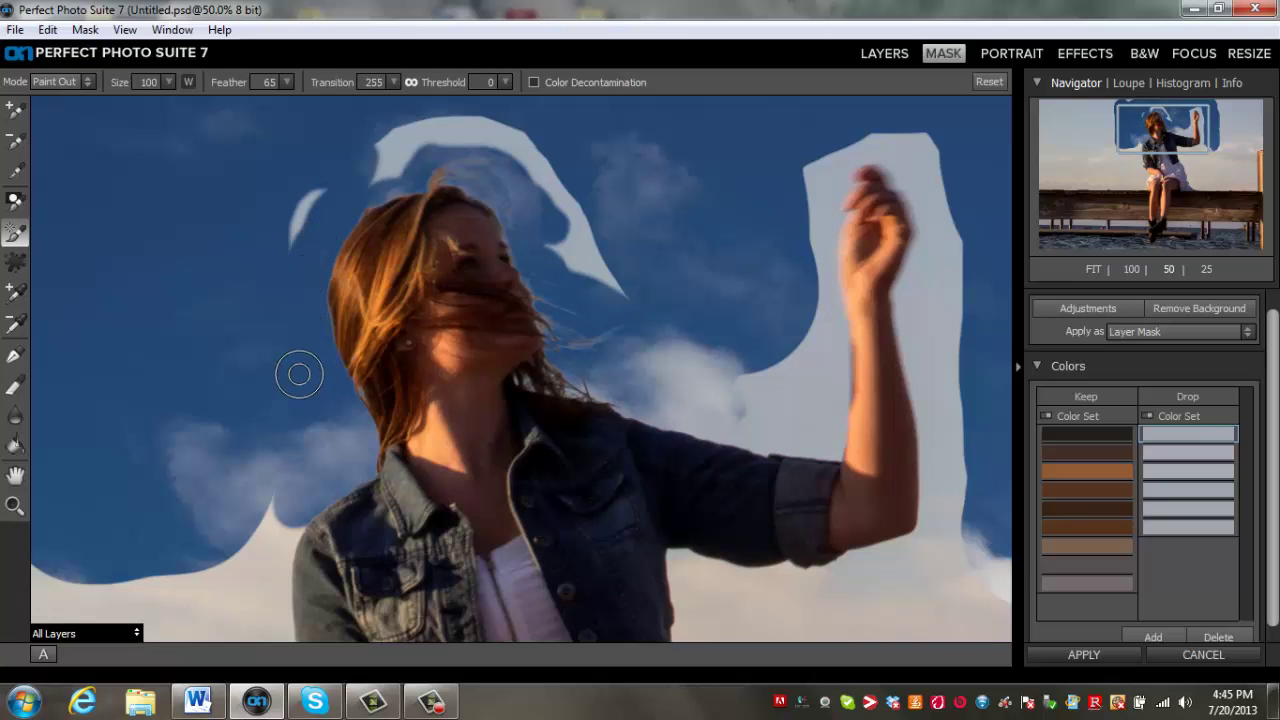
pyautogui.moveTo(314, 271); pyautogui.dragTo(307, 165)
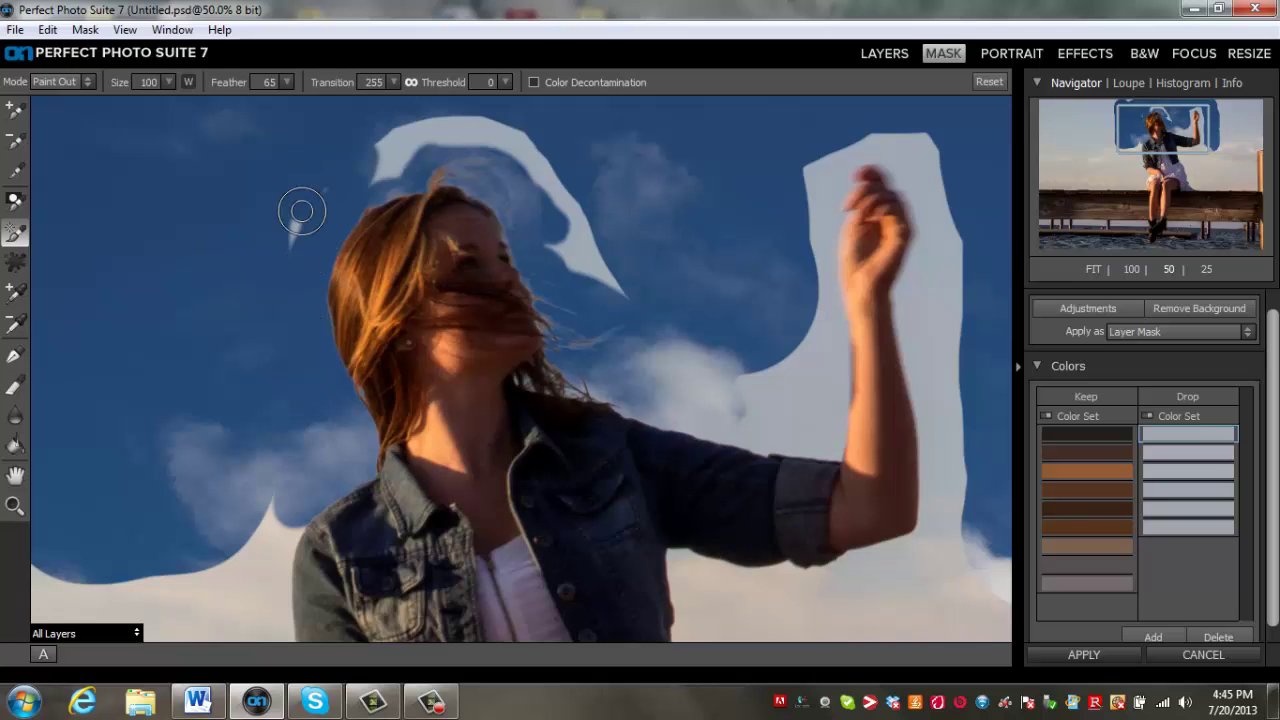
pyautogui.moveTo(302, 211); pyautogui.dragTo(293, 243)
pyautogui.moveTo(321, 194)
pyautogui.mouseDown()
pyautogui.moveTo(447, 140)
pyautogui.moveTo(538, 154)
pyautogui.moveTo(571, 236)
pyautogui.moveTo(631, 310)
pyautogui.moveTo(547, 170)
pyautogui.mouseUp()
pyautogui.moveTo(556, 222)
pyautogui.mouseDown()
pyautogui.moveTo(574, 254)
pyautogui.moveTo(558, 257)
pyautogui.mouseUp()
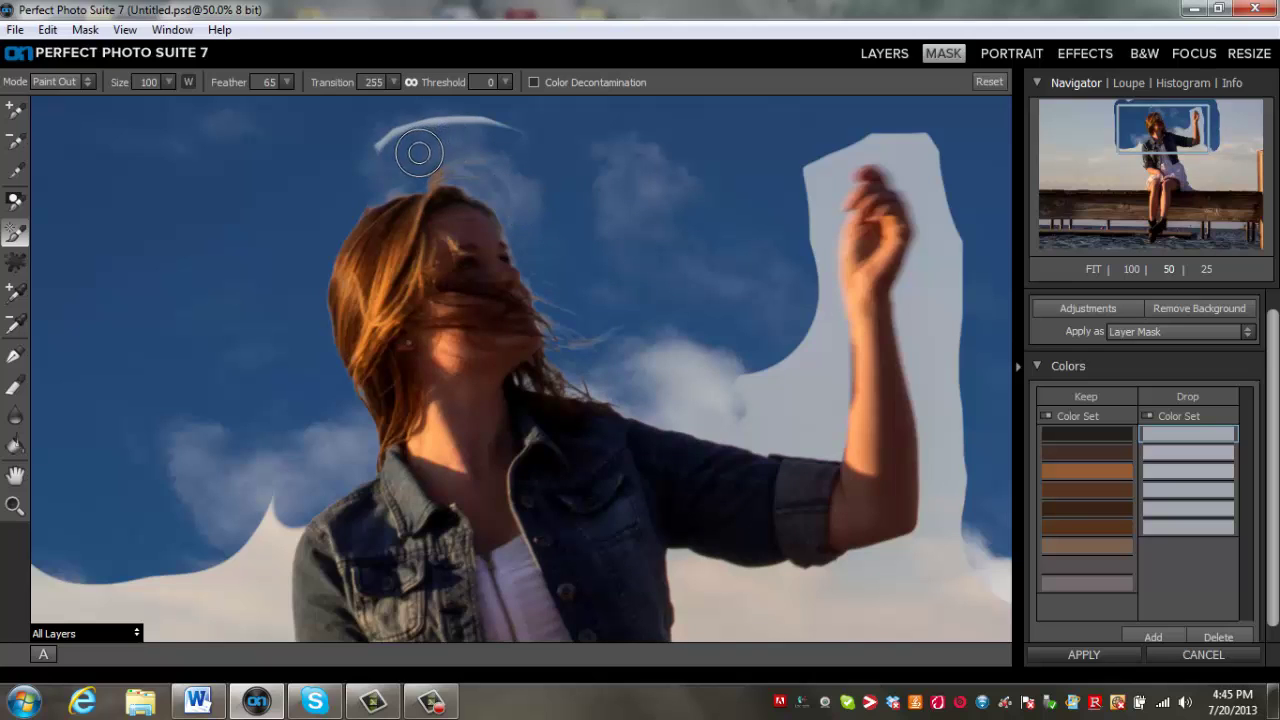
pyautogui.moveTo(360, 196); pyautogui.dragTo(412, 124)
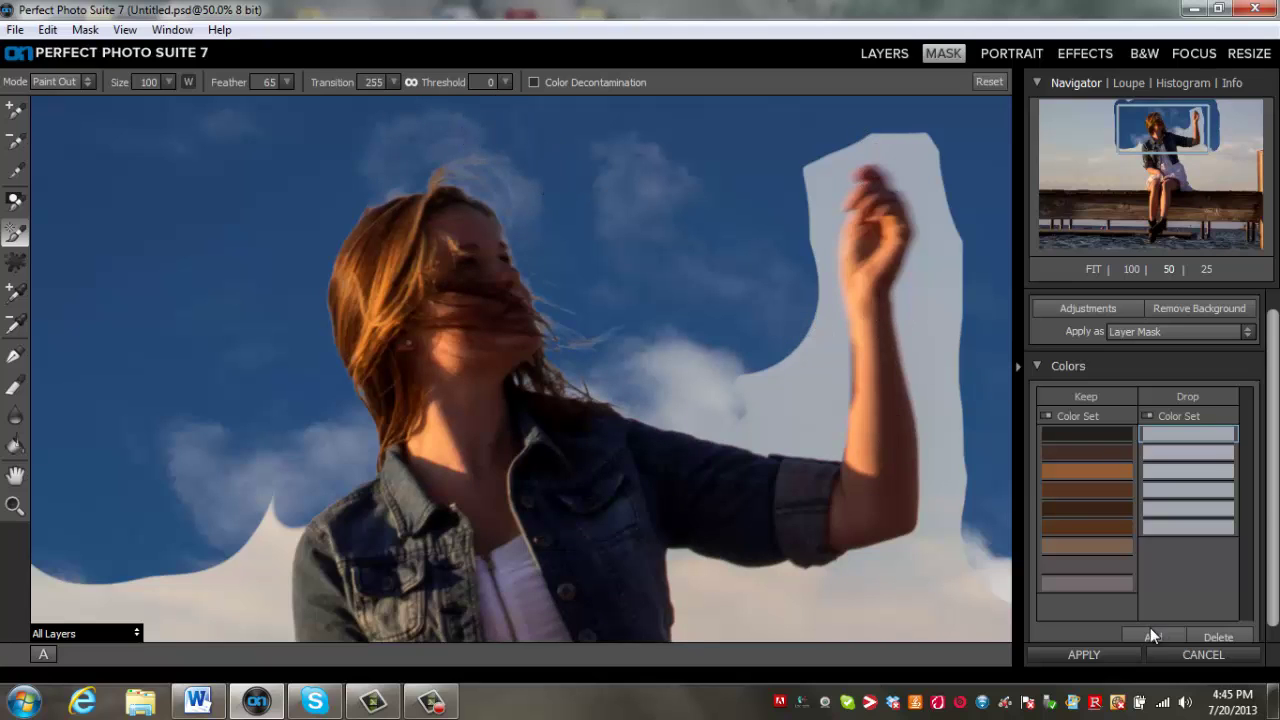
# Clear the existing keep and drop colour lists
pyautogui.click(1094, 583)
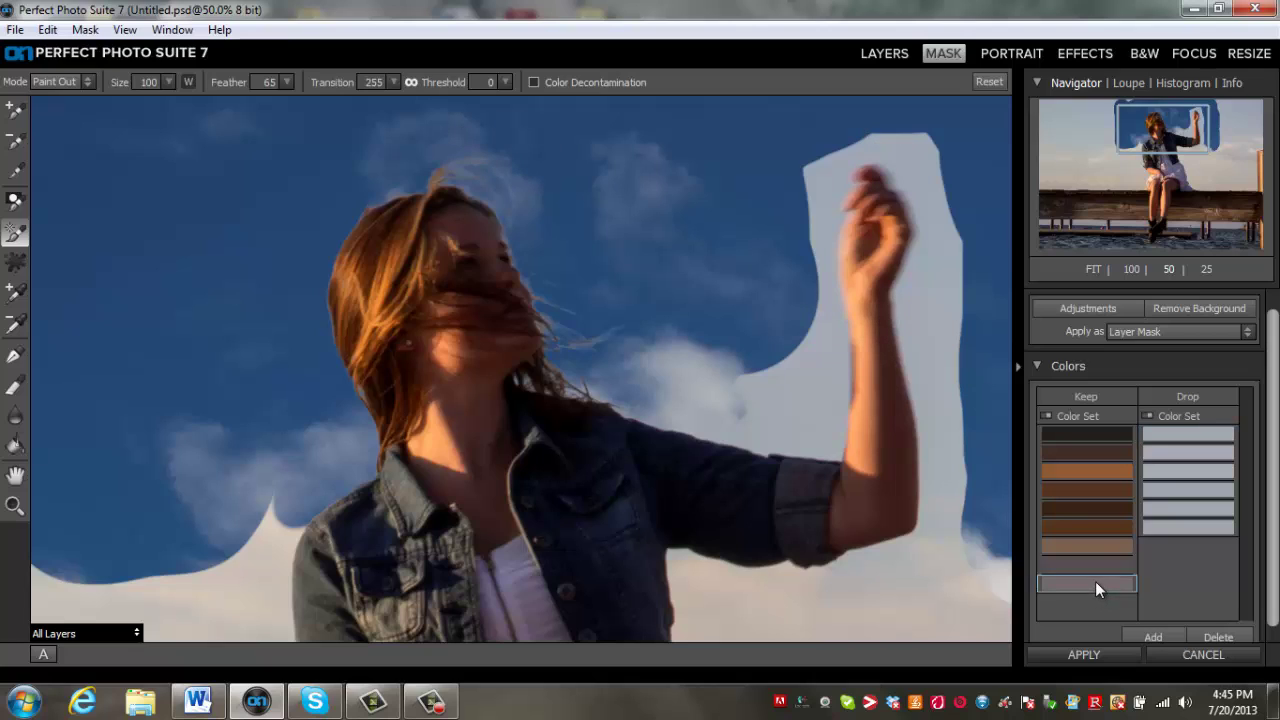
pyautogui.click(1232, 636)
pyautogui.click(1232, 636)
pyautogui.click(1232, 636)
pyautogui.click(1232, 636)
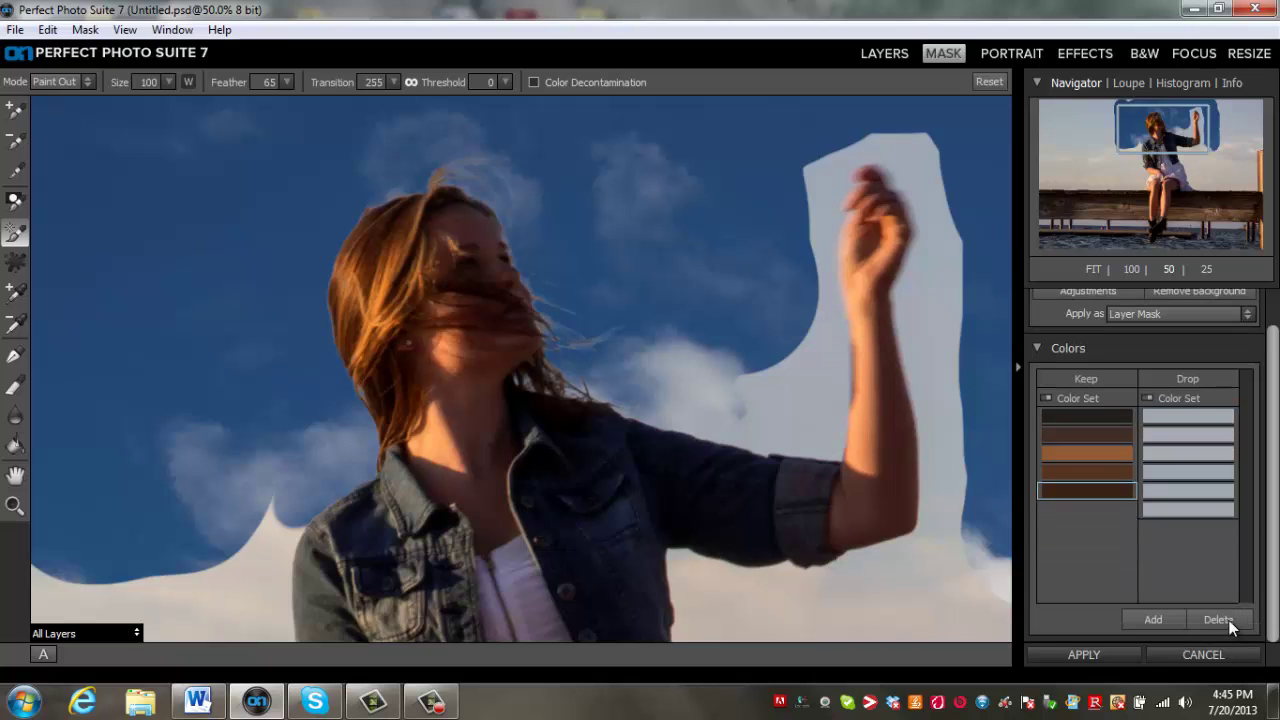
pyautogui.click(1231, 621)
pyautogui.click(1231, 621)
pyautogui.click(1231, 621)
pyautogui.click(1231, 621)
pyautogui.click(1231, 621)
pyautogui.click(1177, 510)
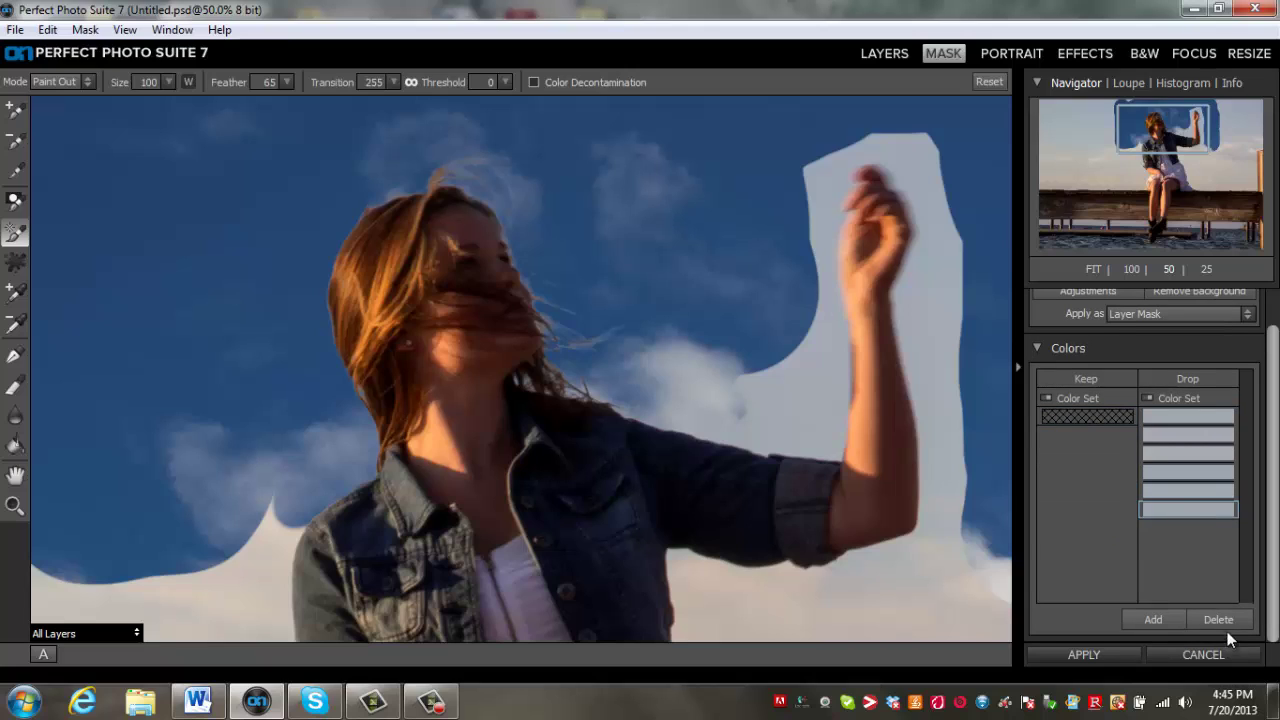
pyautogui.click(1223, 617)
pyautogui.click(1223, 617)
pyautogui.click(1223, 617)
pyautogui.click(1223, 617)
pyautogui.click(1223, 617)
pyautogui.click(1223, 617)
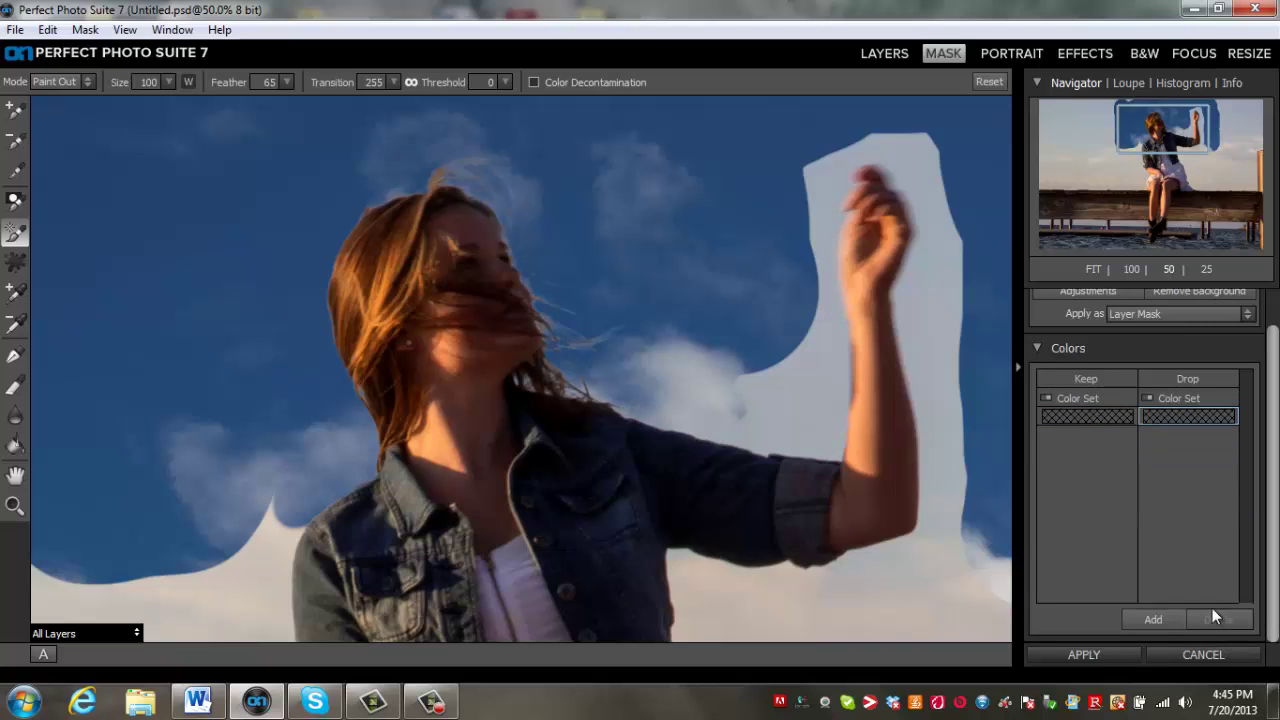
# Sample seven hand and arm skin tones, including darker reddish ones, as keep colours
pyautogui.click(15, 291)
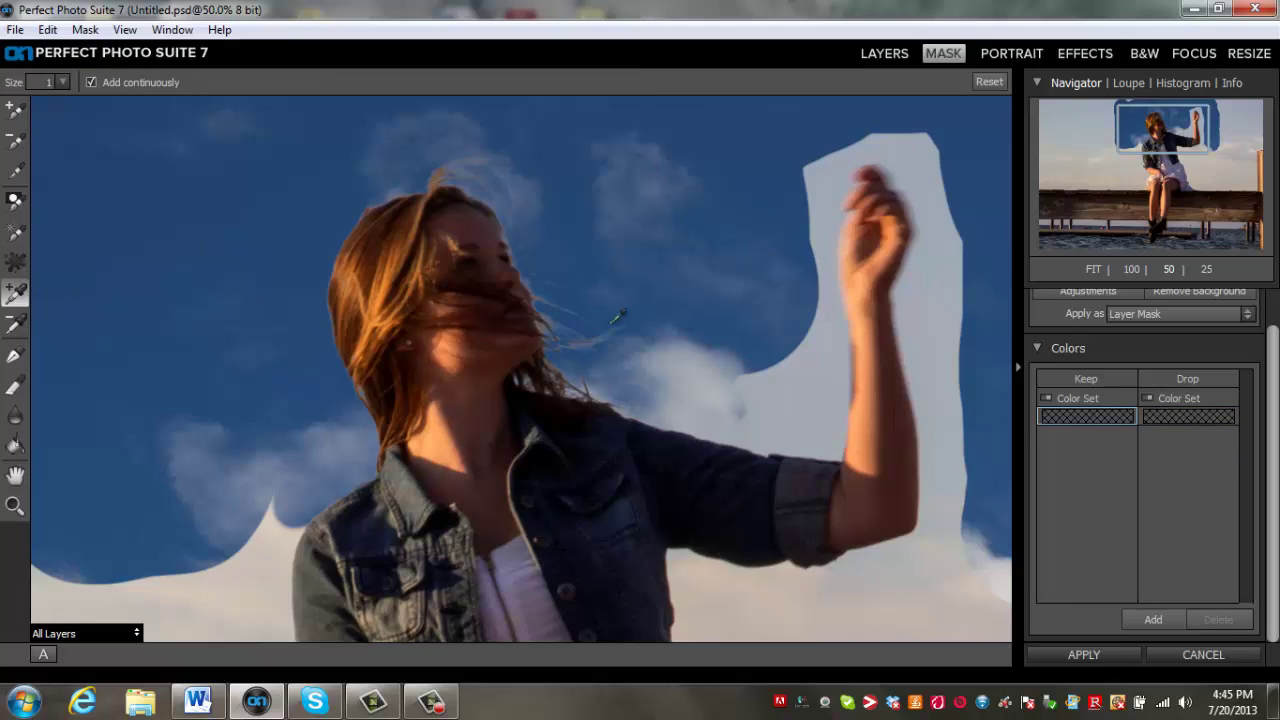
pyautogui.click(855, 220)
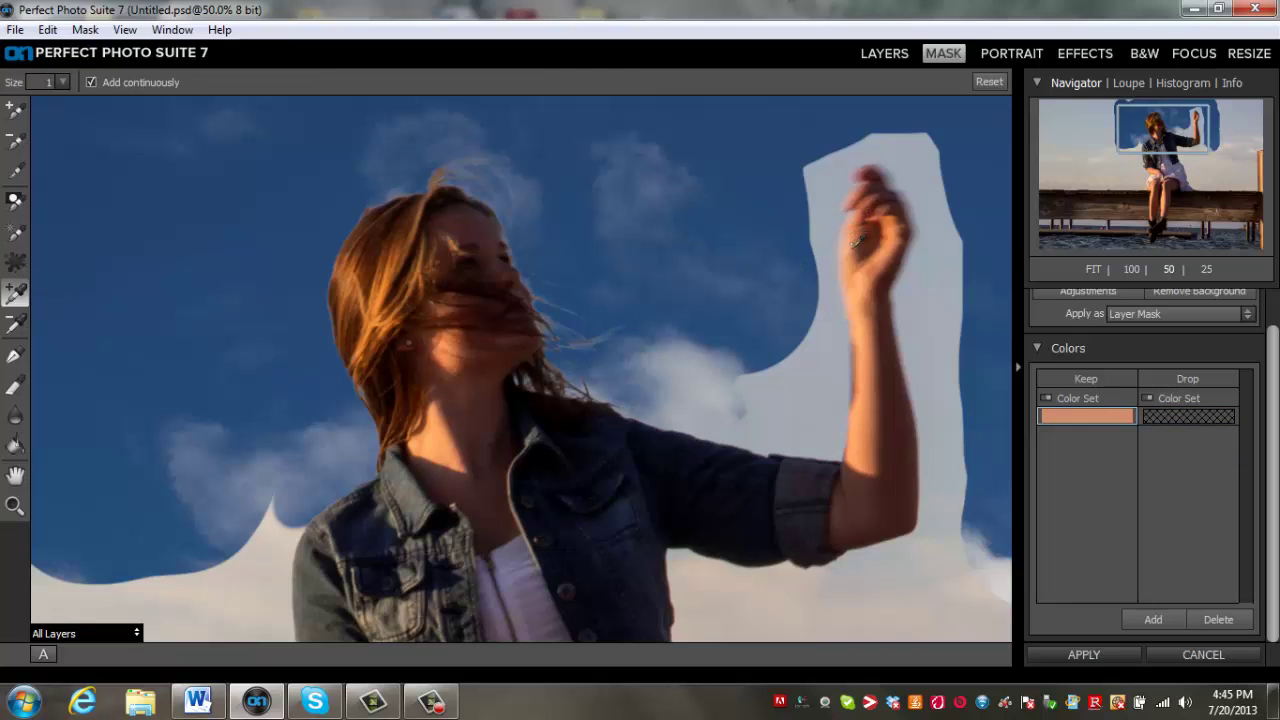
pyautogui.click(853, 254)
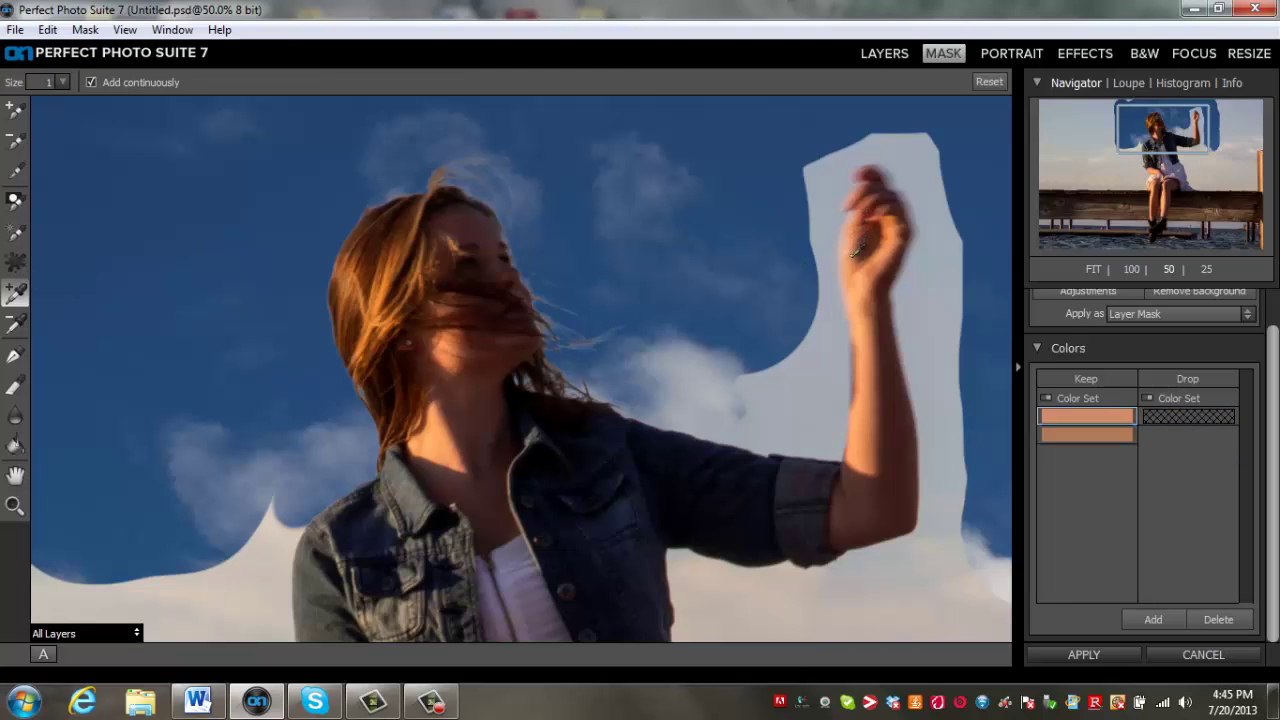
pyautogui.click(856, 366)
pyautogui.click(913, 407)
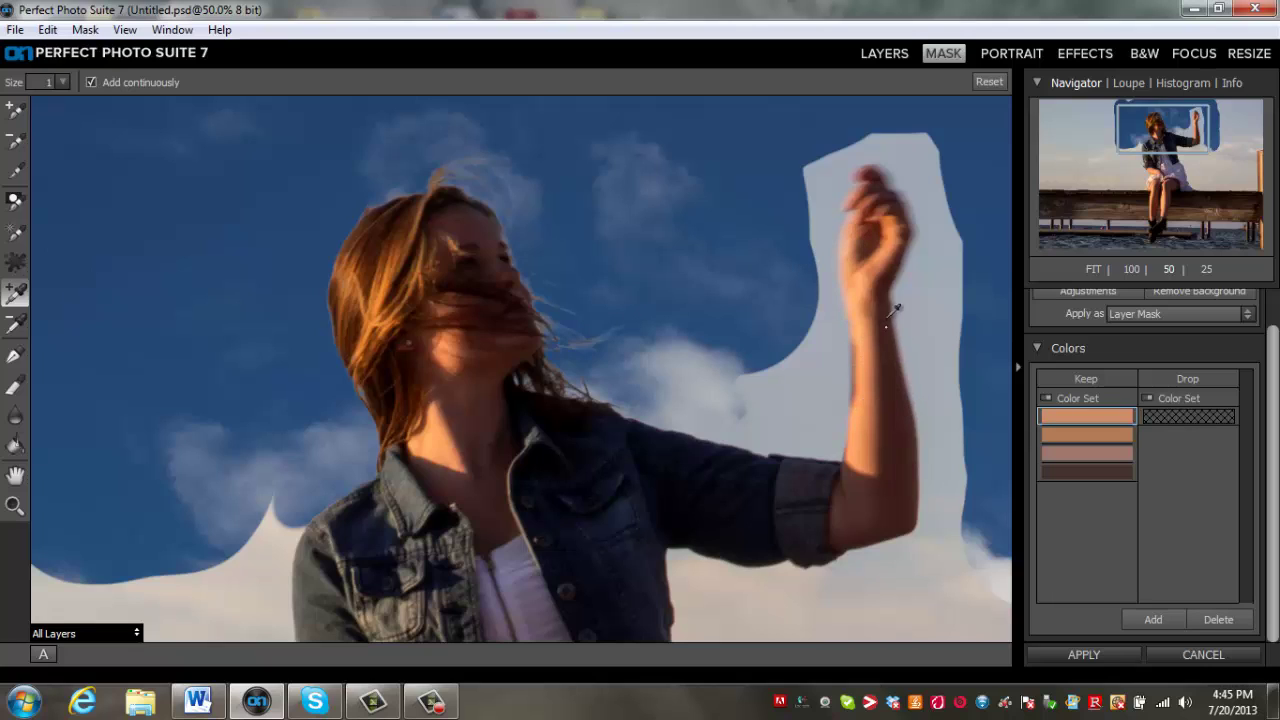
pyautogui.click(887, 270)
pyautogui.click(898, 201)
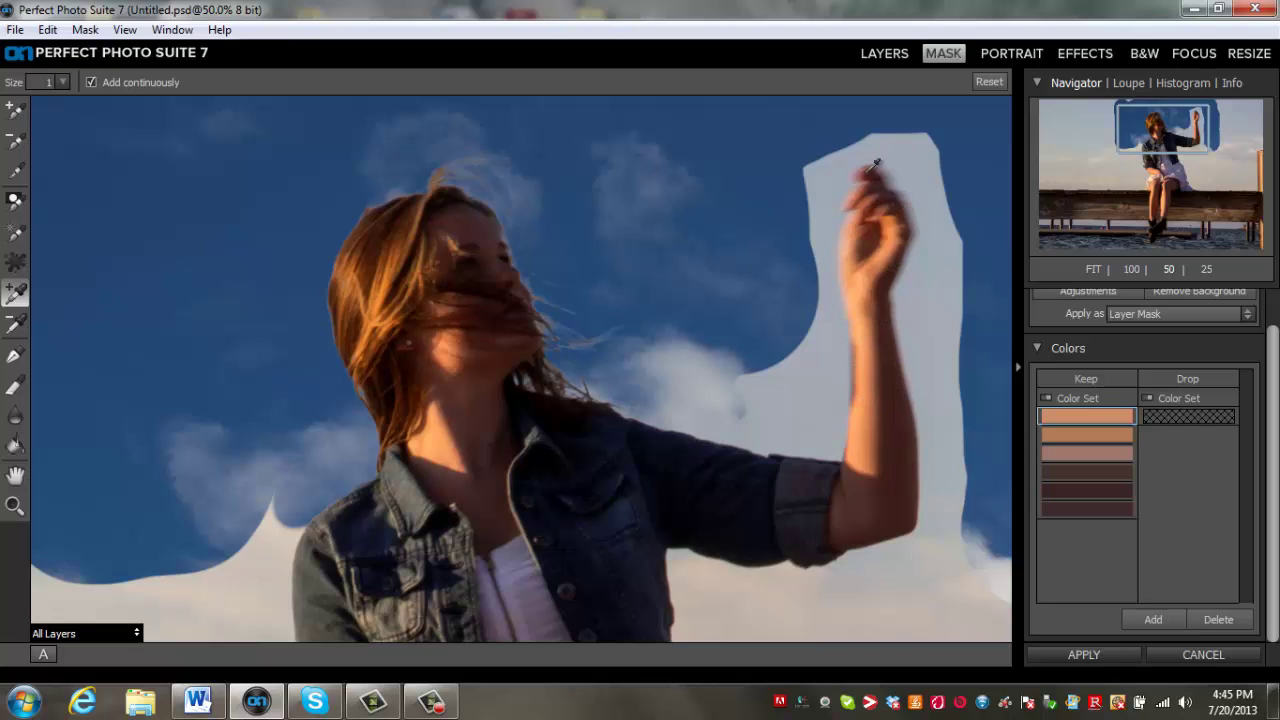
pyautogui.click(870, 174)
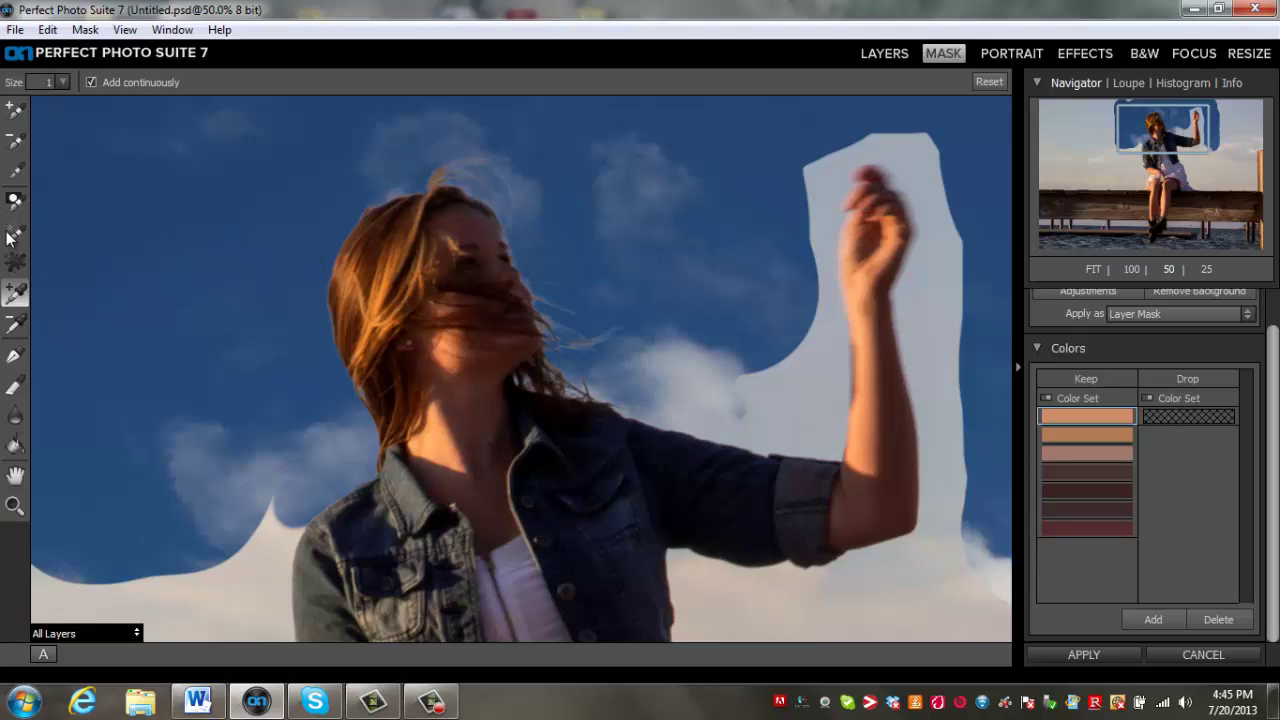
# Add six light sky tones around the raised arm as drop colours
pyautogui.click(15, 326)
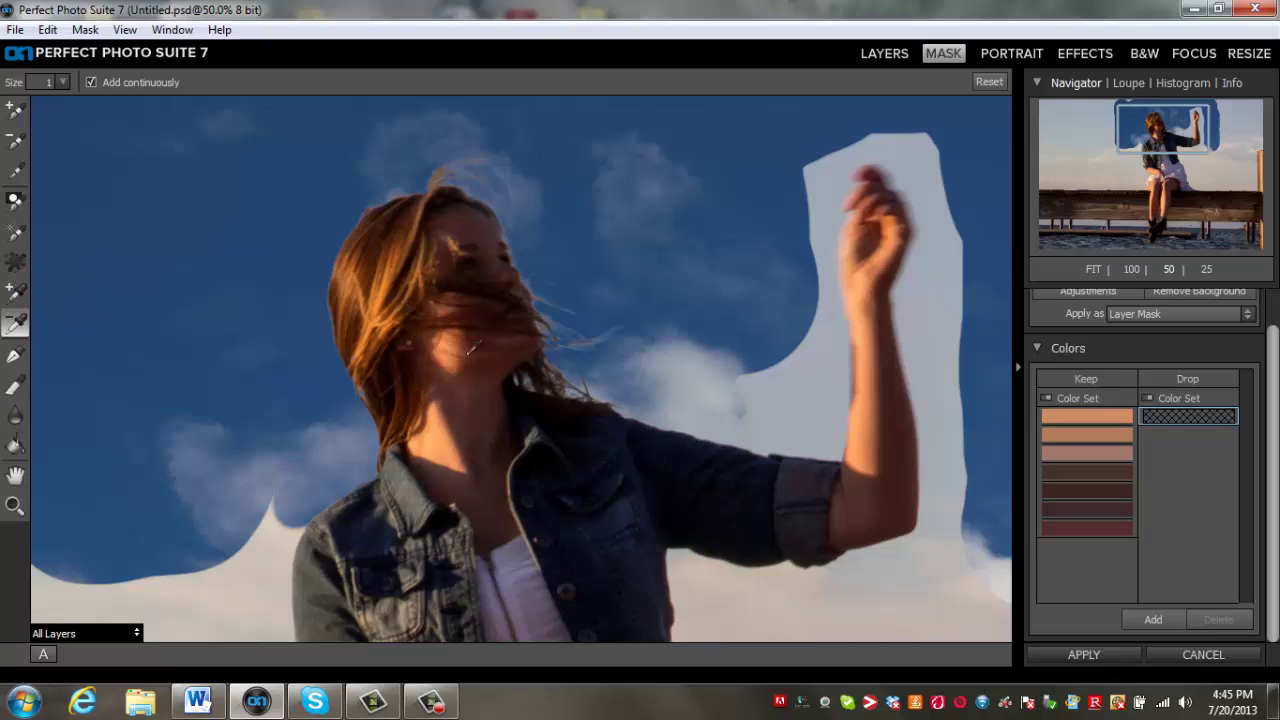
pyautogui.click(823, 389)
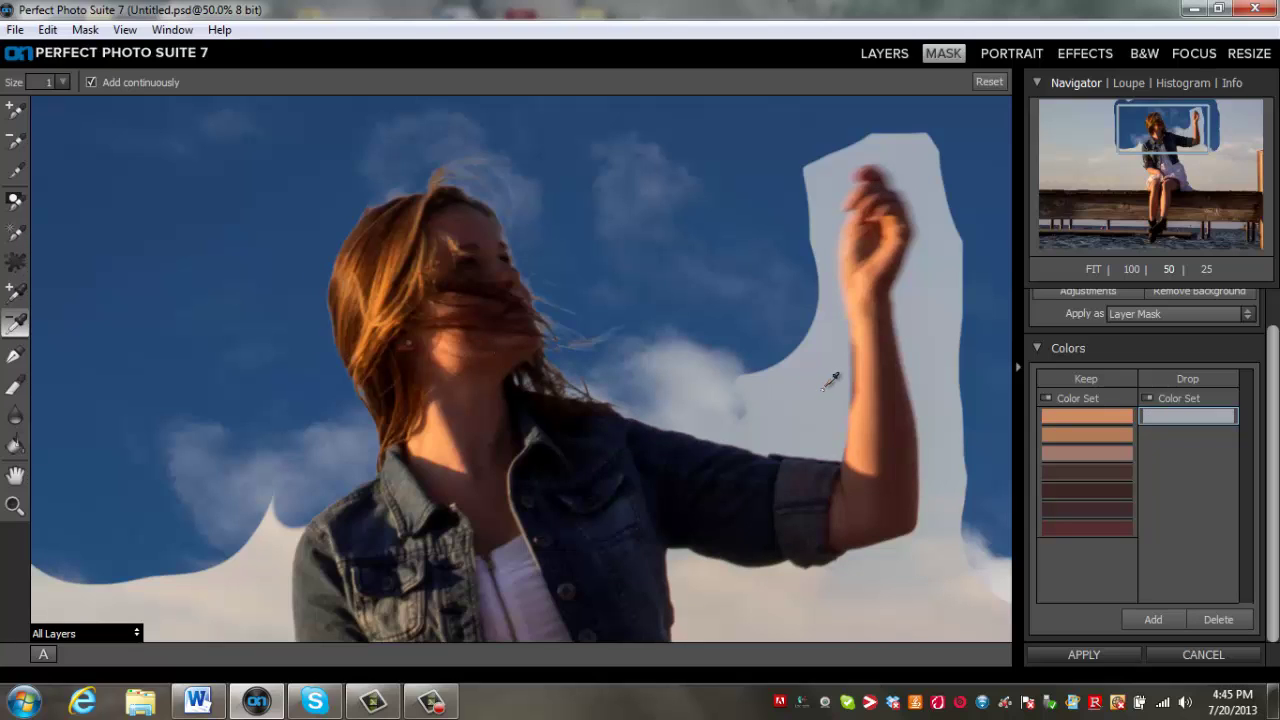
pyautogui.click(840, 176)
pyautogui.click(948, 252)
pyautogui.click(945, 468)
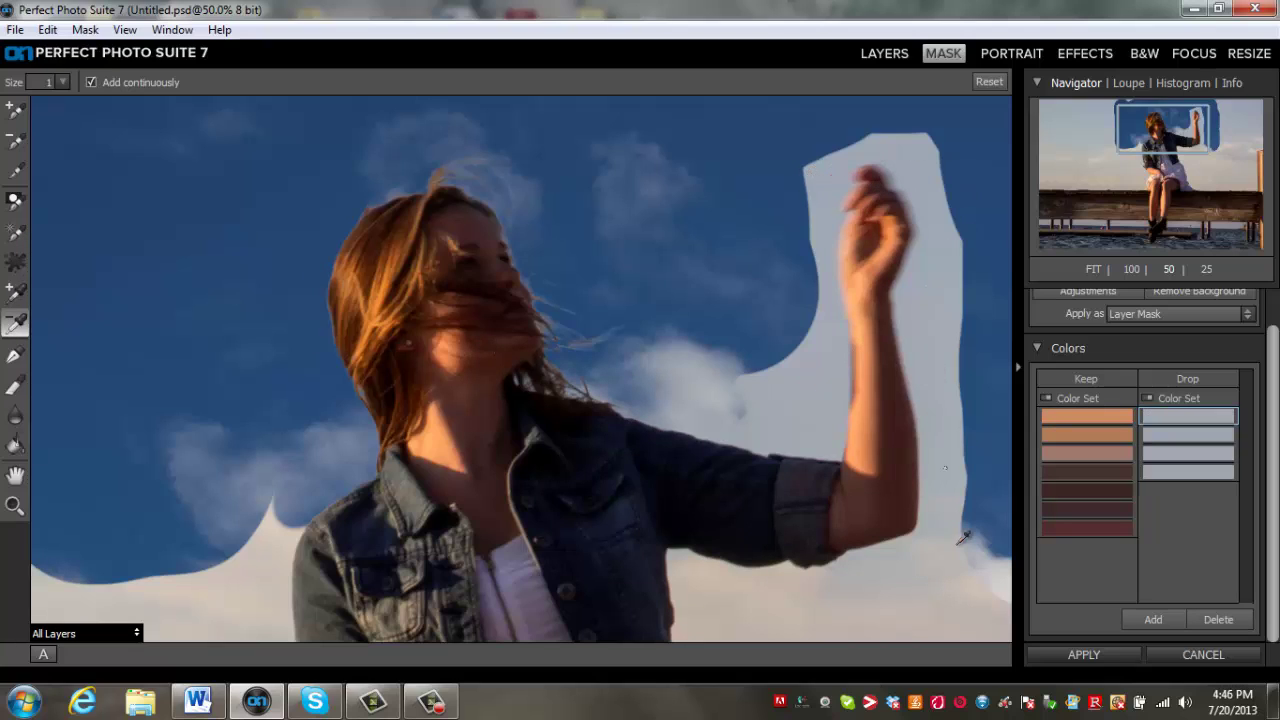
pyautogui.click(916, 540)
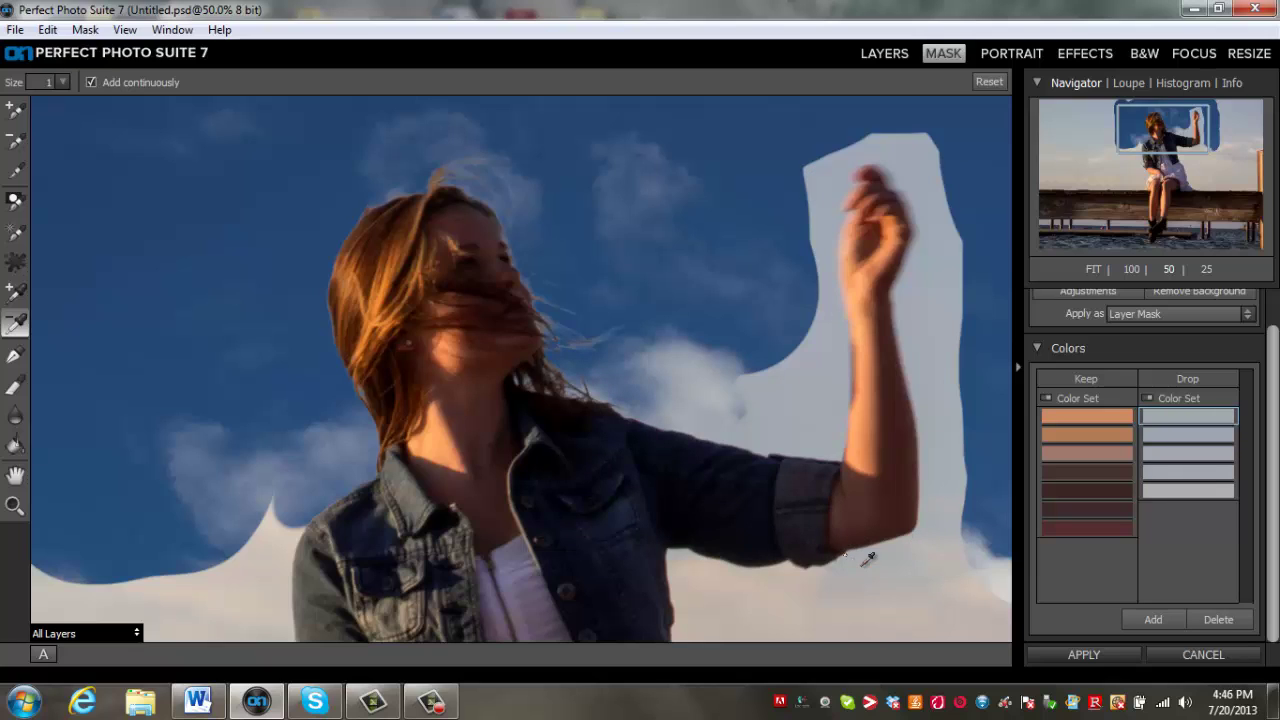
pyautogui.click(867, 560)
pyautogui.click(15, 232)
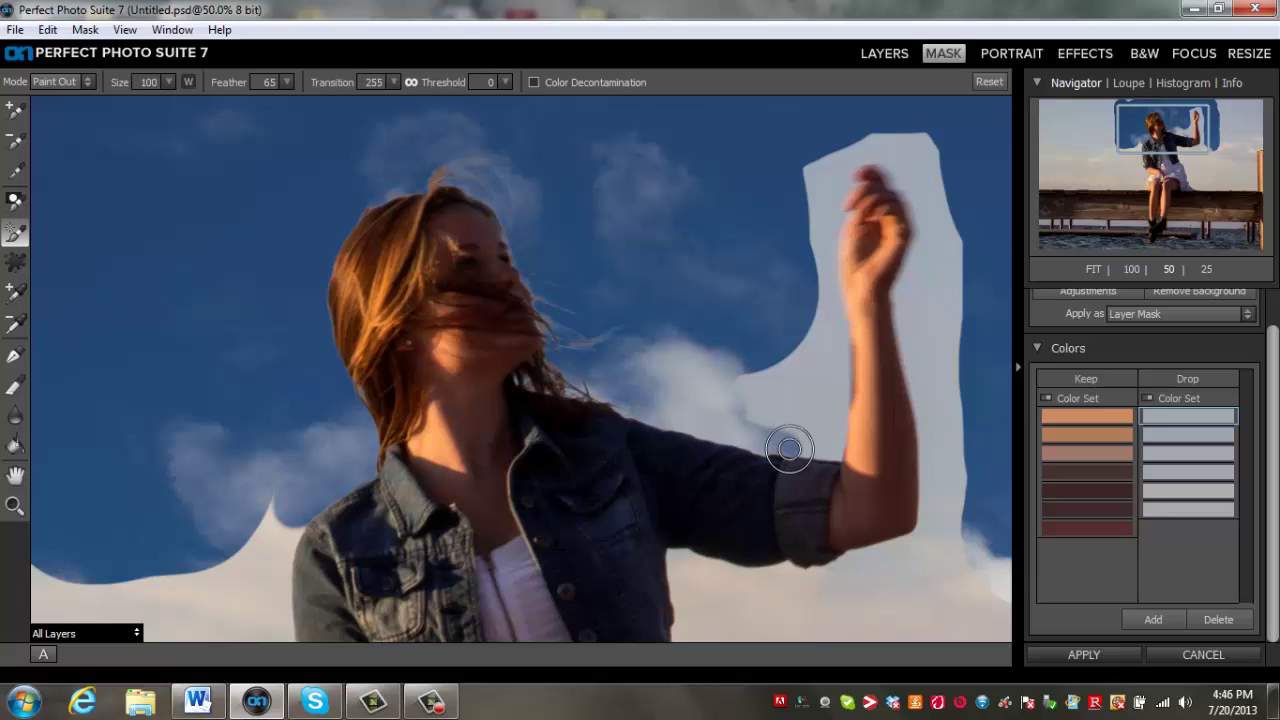
# Paint out the light sky around the upper arm, hand and left of the arm
pyautogui.moveTo(832, 429)
pyautogui.mouseDown()
pyautogui.moveTo(831, 479)
pyautogui.moveTo(851, 183)
pyautogui.moveTo(898, 169)
pyautogui.moveTo(920, 489)
pyautogui.moveTo(928, 518)
pyautogui.moveTo(954, 403)
pyautogui.moveTo(950, 545)
pyautogui.mouseUp()
pyautogui.moveTo(942, 435)
pyautogui.mouseDown()
pyautogui.moveTo(938, 257)
pyautogui.moveTo(935, 372)
pyautogui.mouseUp()
pyautogui.moveTo(938, 240)
pyautogui.mouseDown()
pyautogui.moveTo(909, 149)
pyautogui.moveTo(857, 155)
pyautogui.moveTo(815, 235)
pyautogui.mouseUp()
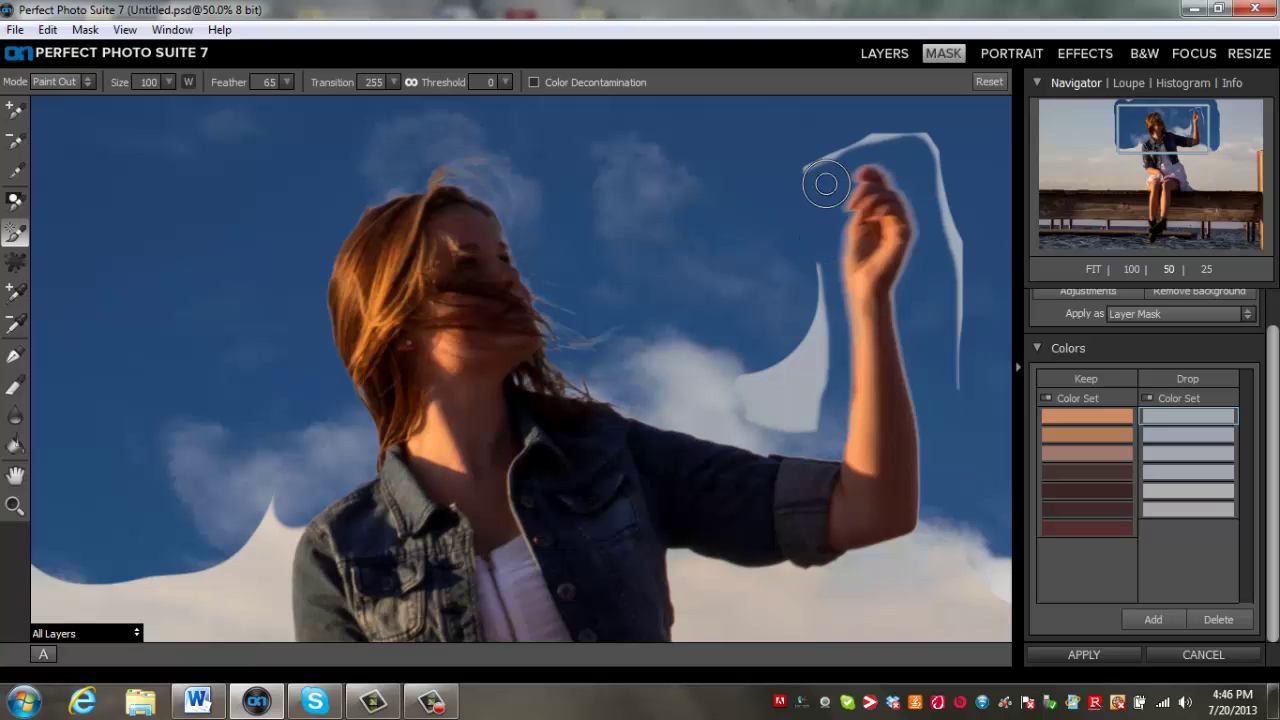
pyautogui.moveTo(815, 330); pyautogui.dragTo(808, 423)
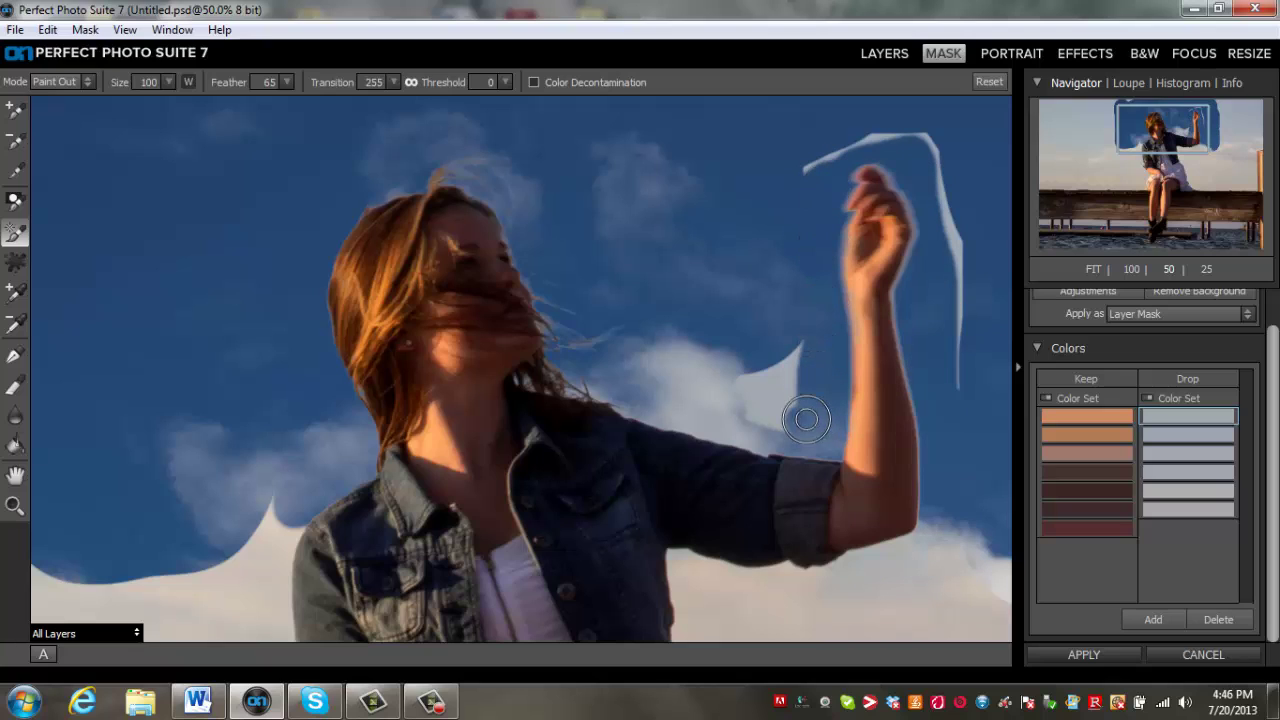
pyautogui.moveTo(800, 358); pyautogui.dragTo(769, 410)
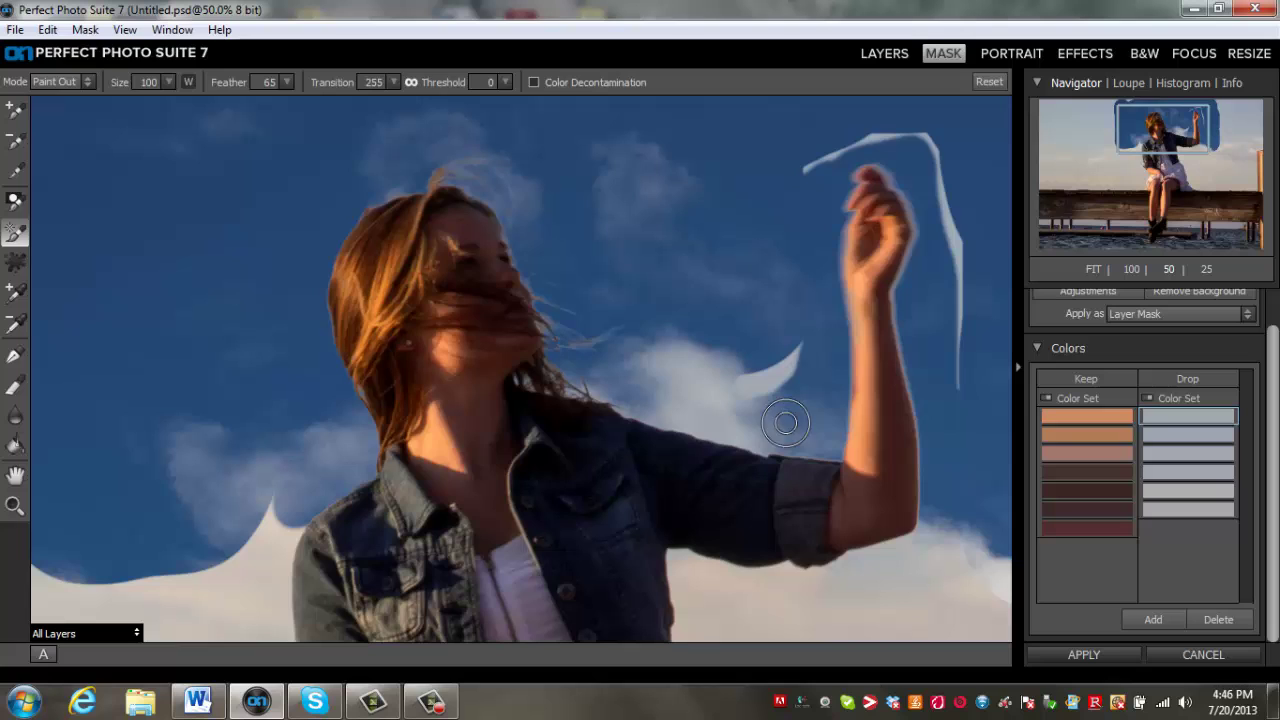
# With the brush reduced to size 200, clear the crescent and streaks beside the hand
pyautogui.click(15, 200)
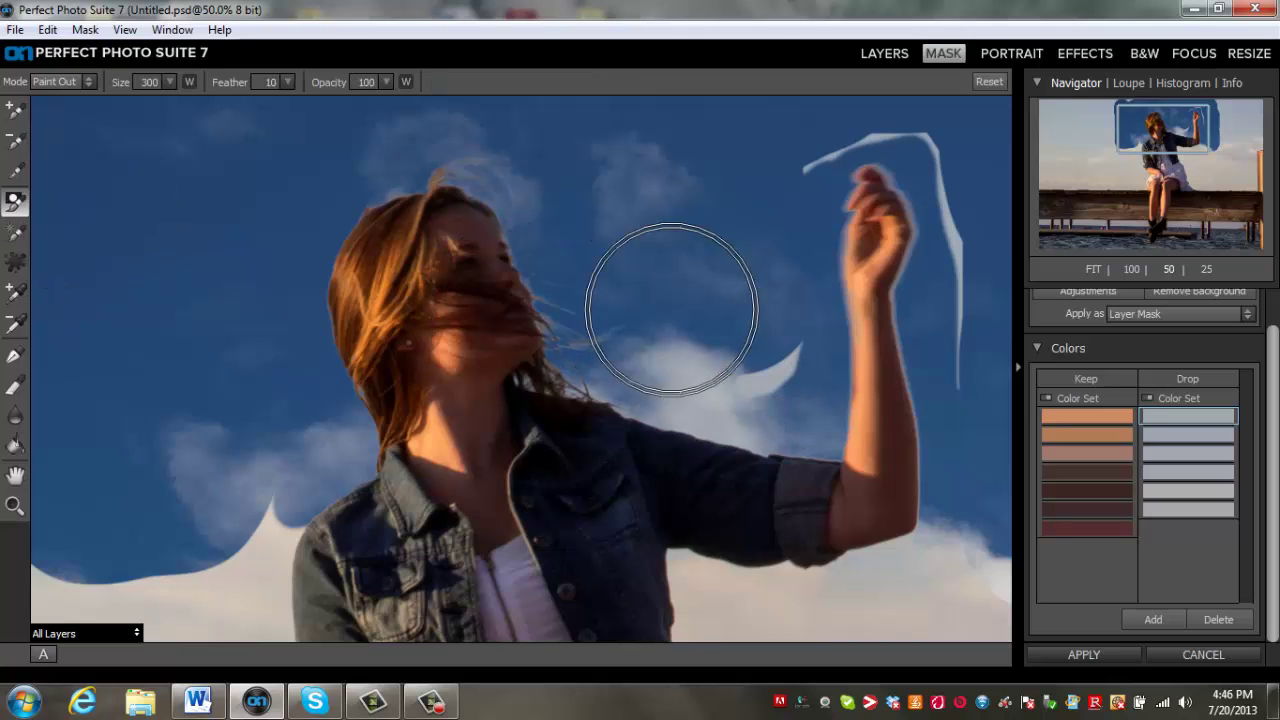
pyautogui.press('[')
pyautogui.press('[')
pyautogui.press('[')
pyautogui.press('[')
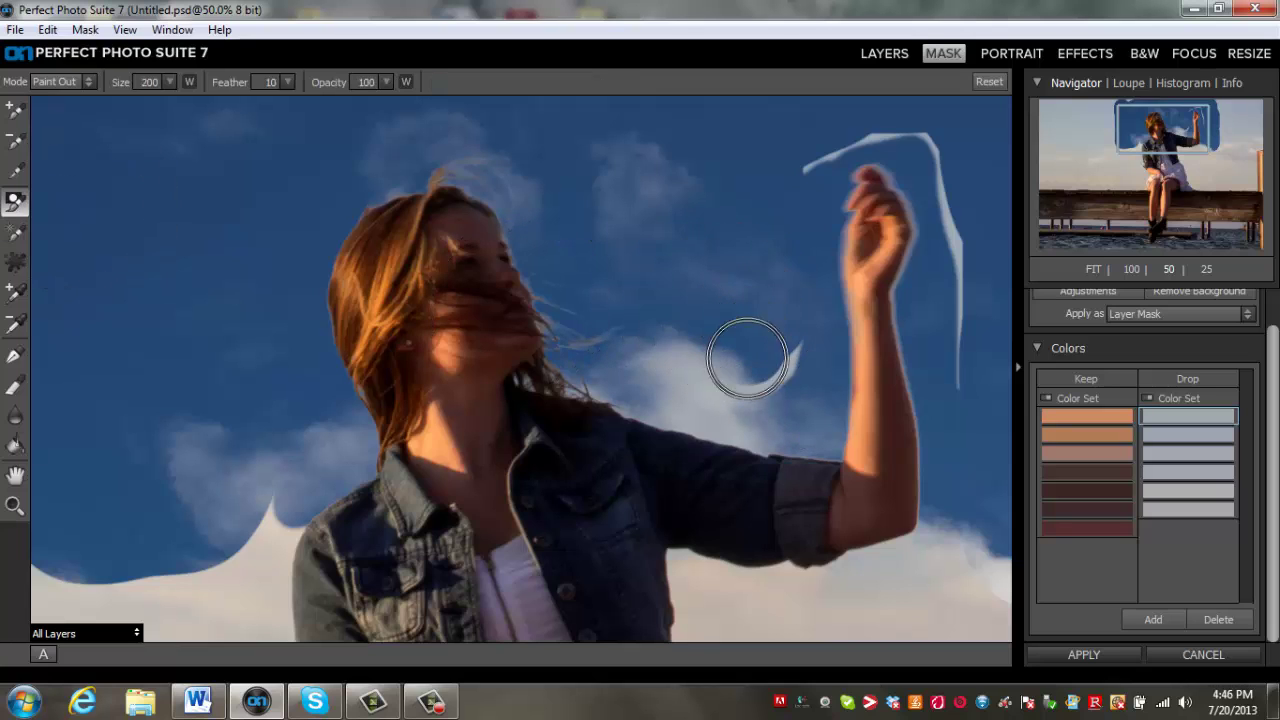
pyautogui.moveTo(747, 358); pyautogui.dragTo(786, 363)
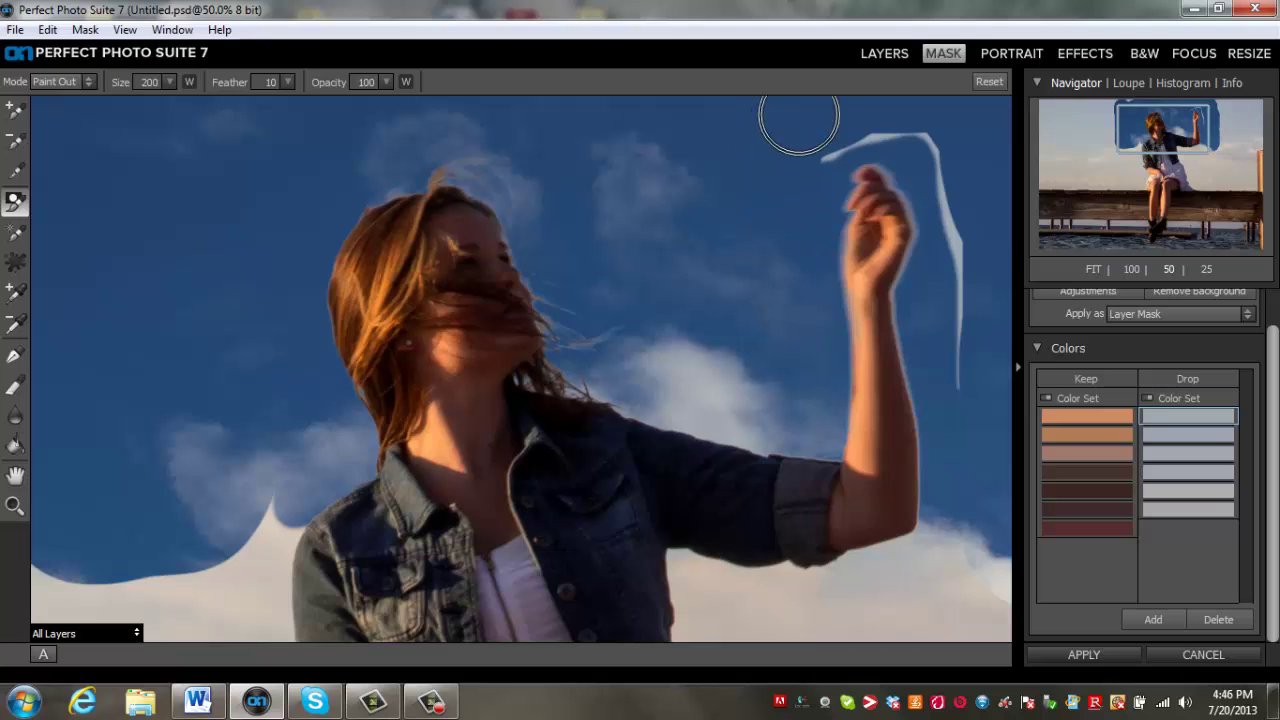
pyautogui.moveTo(799, 119)
pyautogui.mouseDown()
pyautogui.moveTo(889, 129)
pyautogui.moveTo(950, 167)
pyautogui.moveTo(959, 290)
pyautogui.mouseUp()
pyautogui.moveTo(959, 340); pyautogui.dragTo(976, 370)
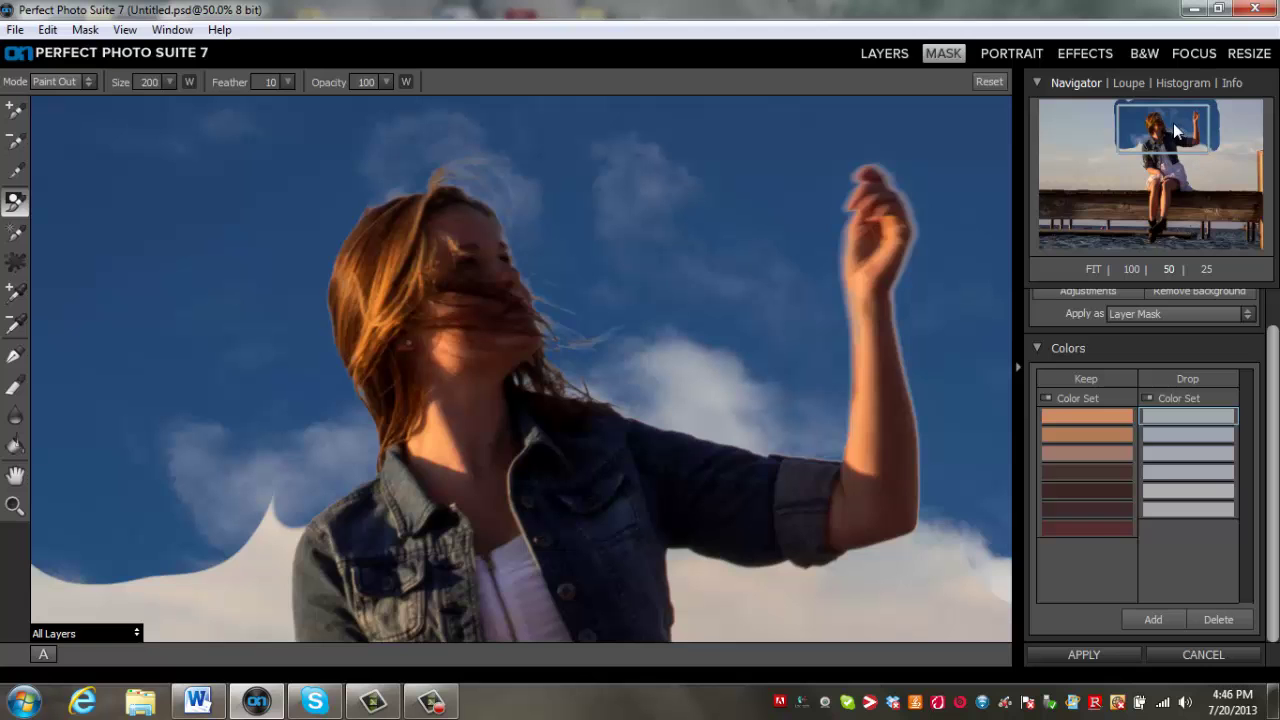
# Clear the existing keep and drop colour swatches from both lists
pyautogui.moveTo(1175, 124); pyautogui.dragTo(1186, 167)
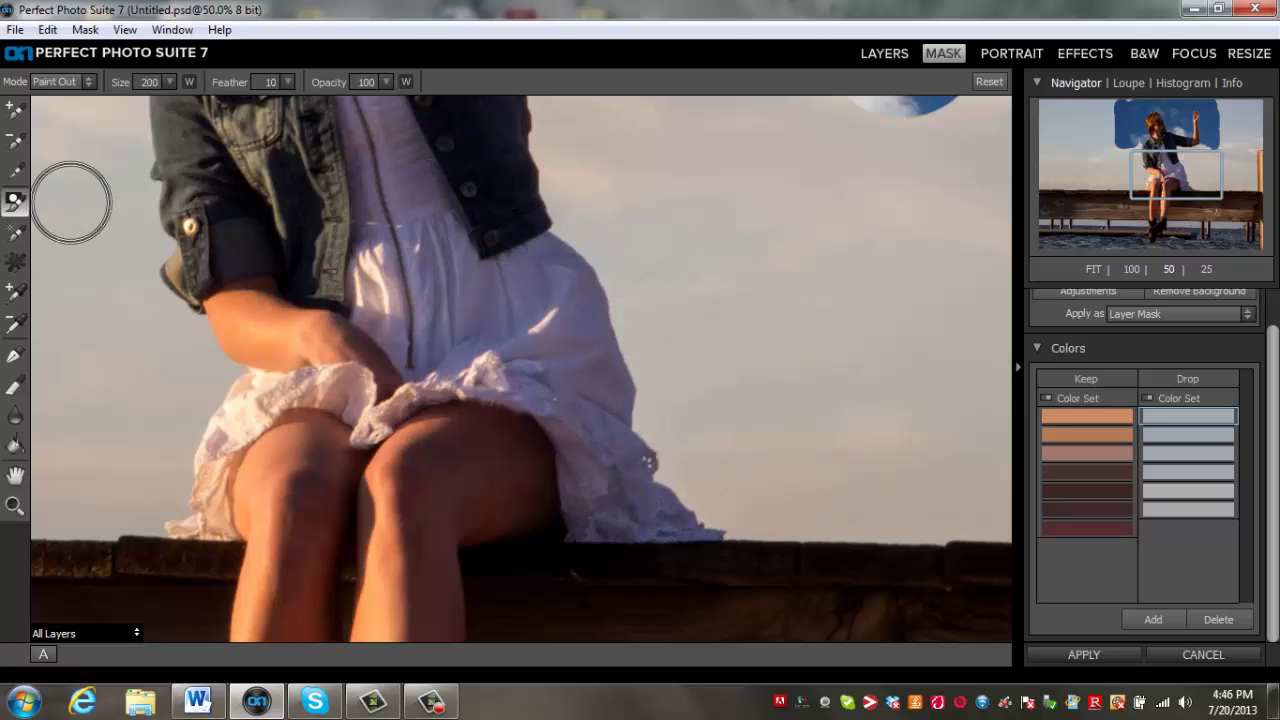
pyautogui.click(1115, 530)
pyautogui.click(1246, 627)
pyautogui.click(1244, 626)
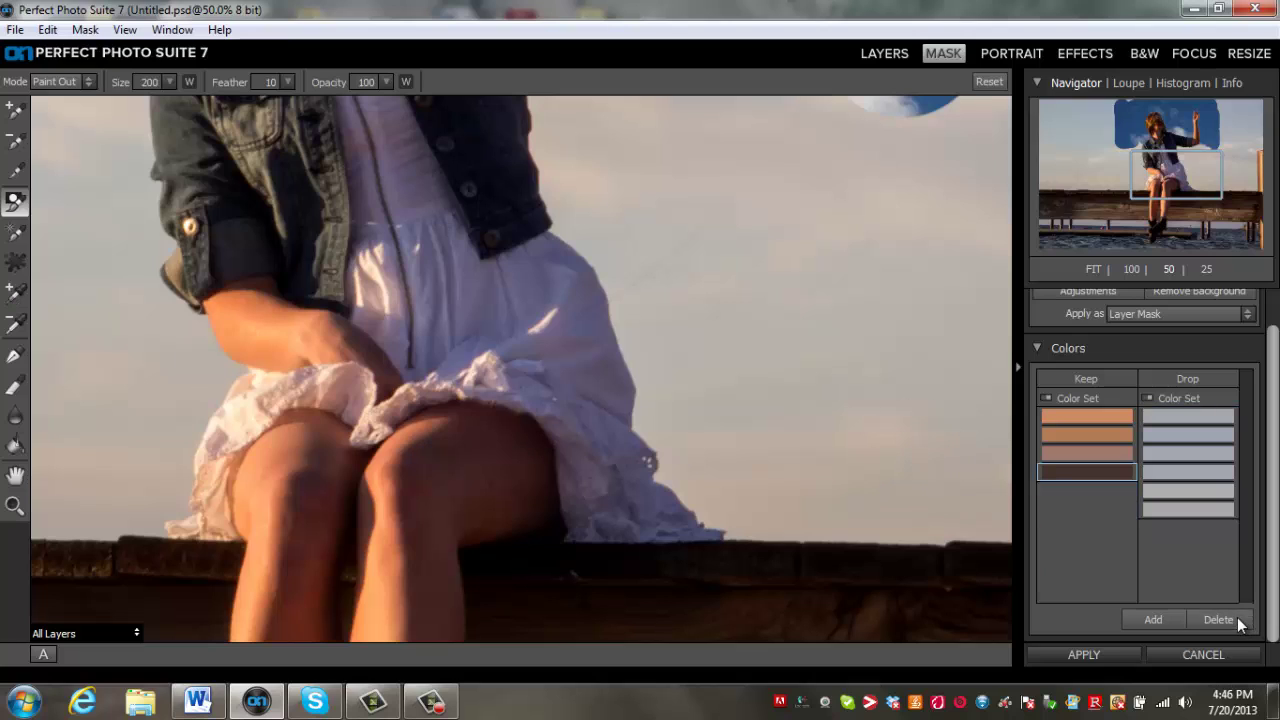
pyautogui.click(1241, 625)
pyautogui.click(1158, 512)
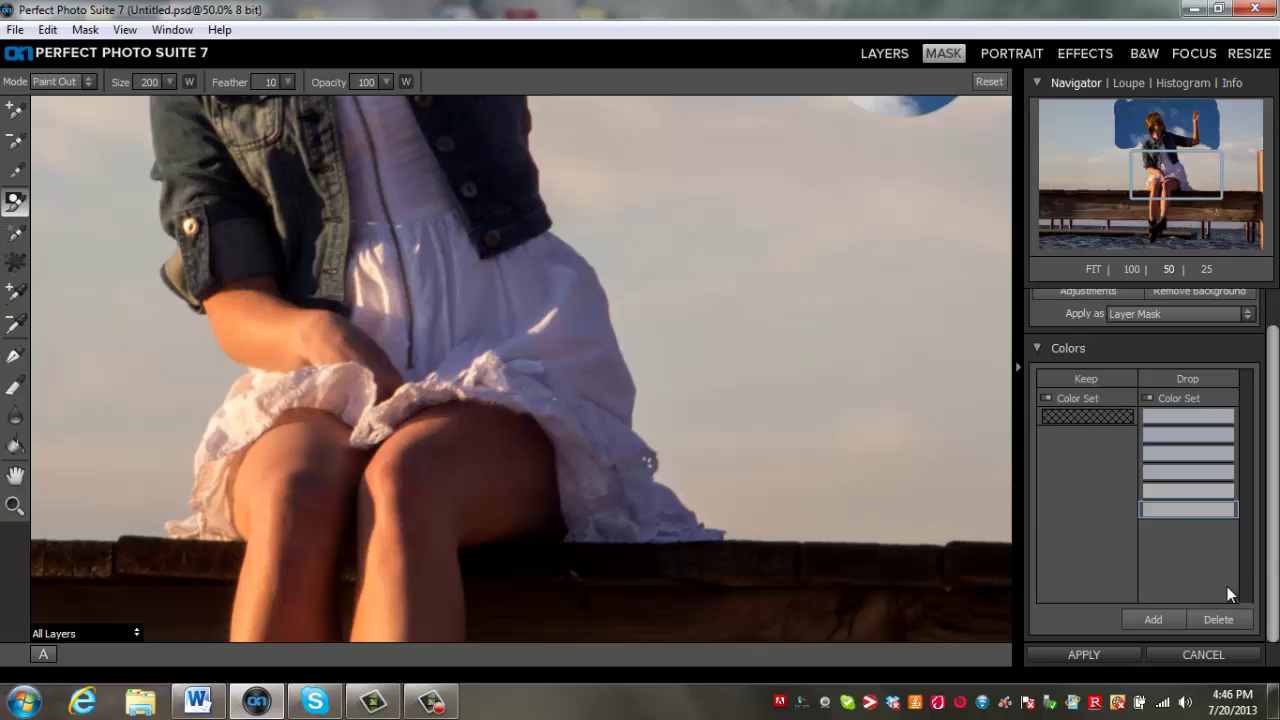
pyautogui.click(1210, 618)
pyautogui.click(1210, 618)
pyautogui.click(1210, 618)
pyautogui.click(1210, 618)
pyautogui.click(1210, 618)
pyautogui.click(1210, 618)
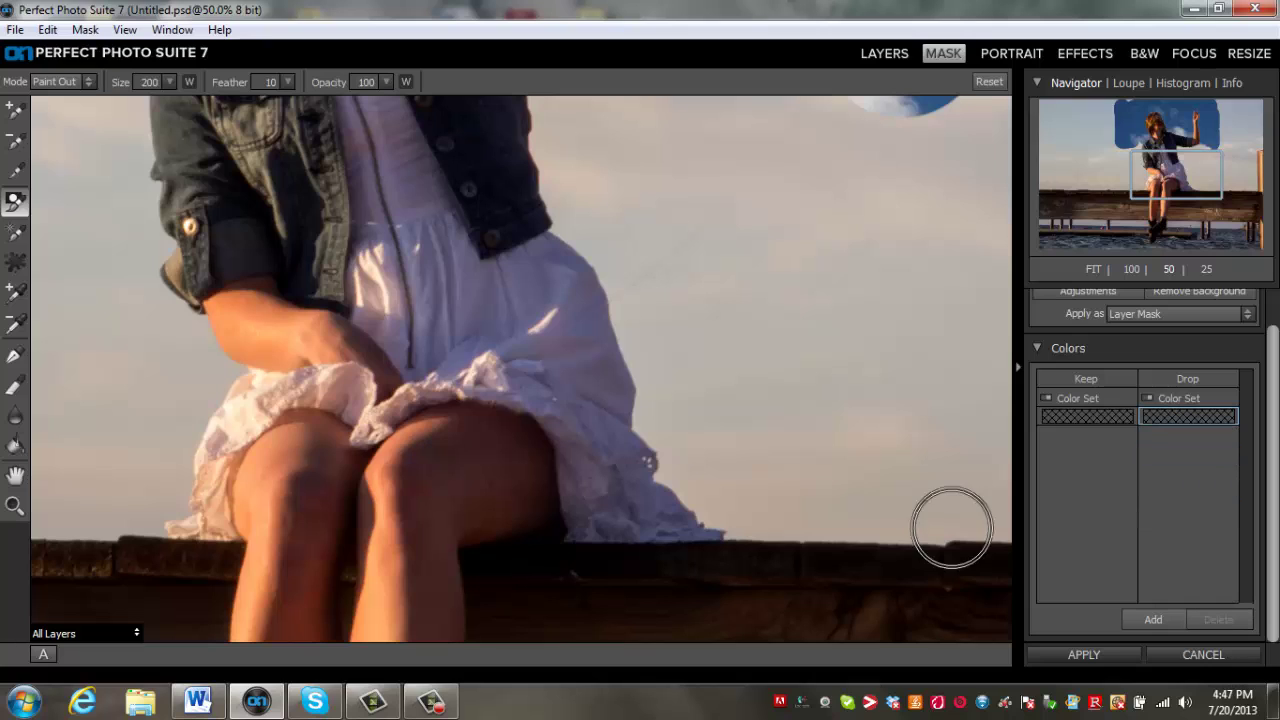
# Sample the white dress and its edge tones as keep colours
pyautogui.click(15, 292)
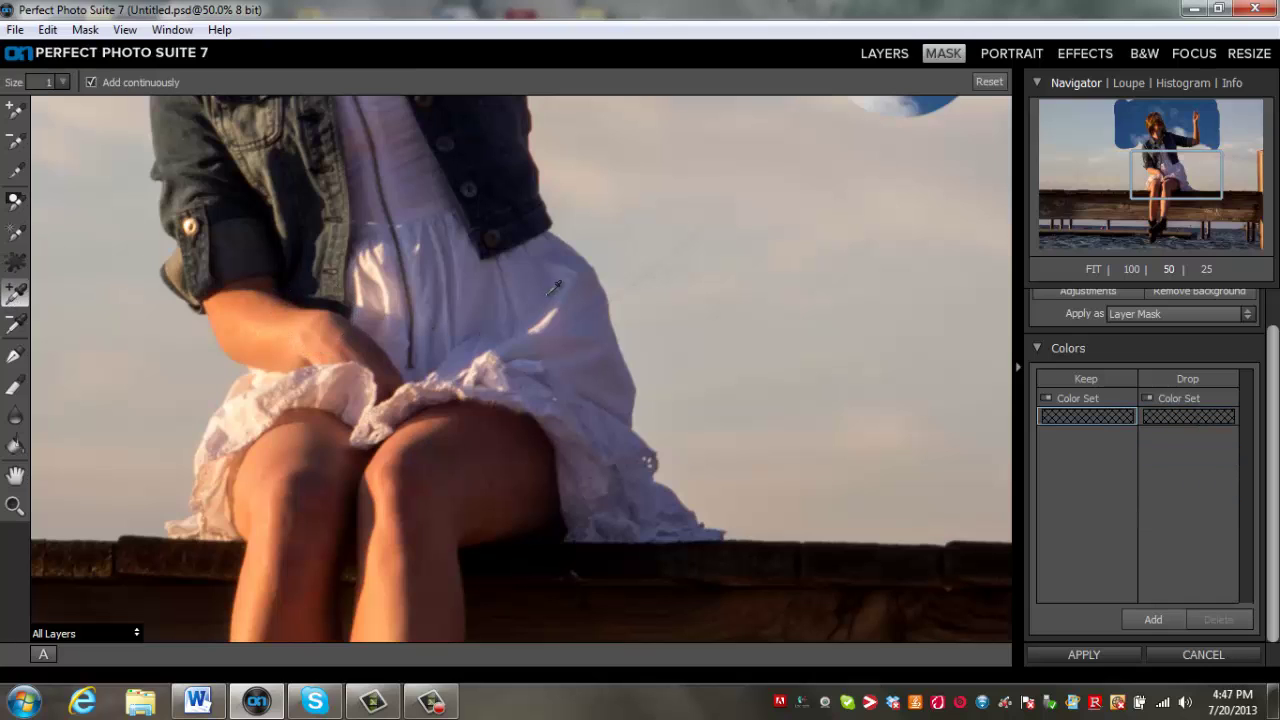
pyautogui.click(556, 236)
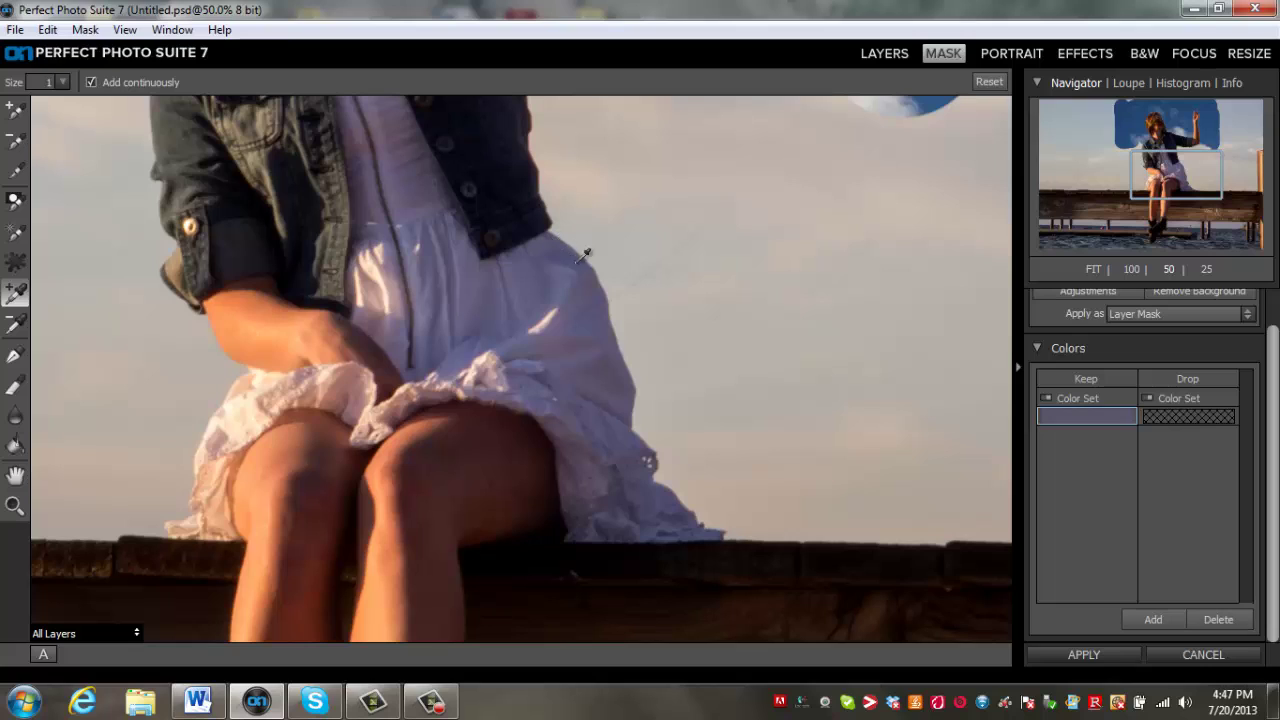
pyautogui.click(572, 266)
pyautogui.click(584, 274)
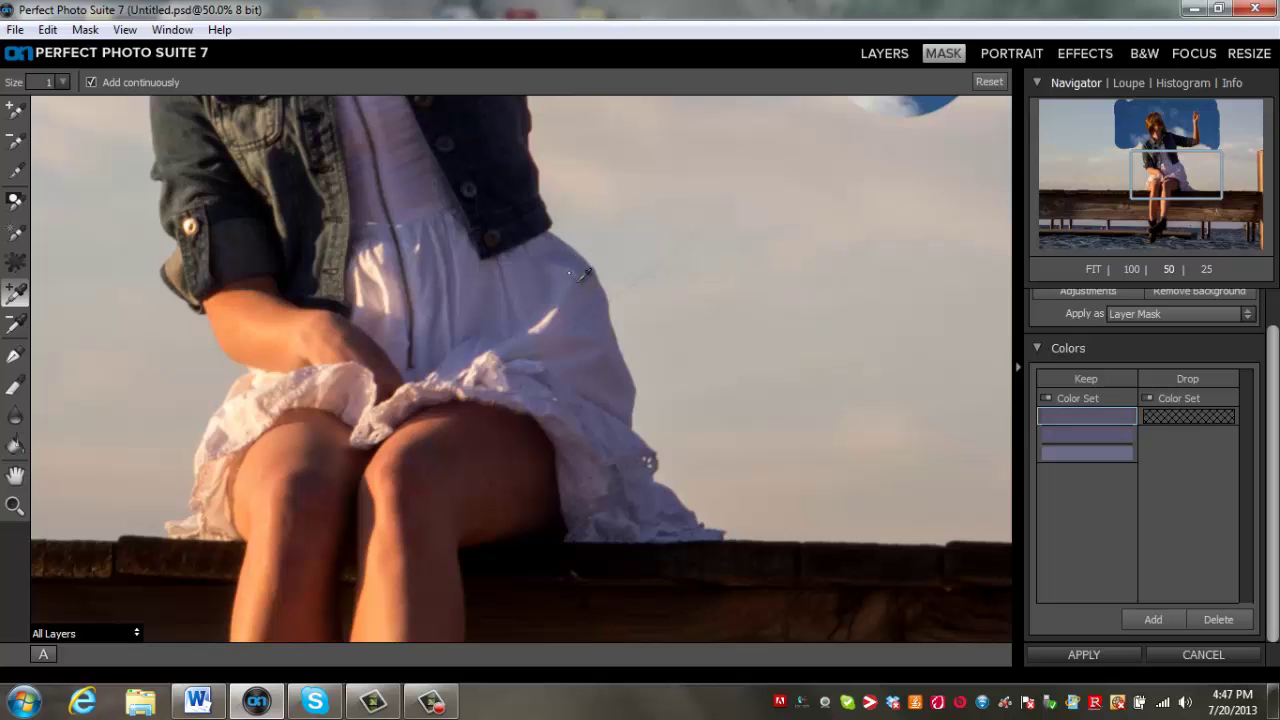
pyautogui.click(616, 328)
pyautogui.click(647, 440)
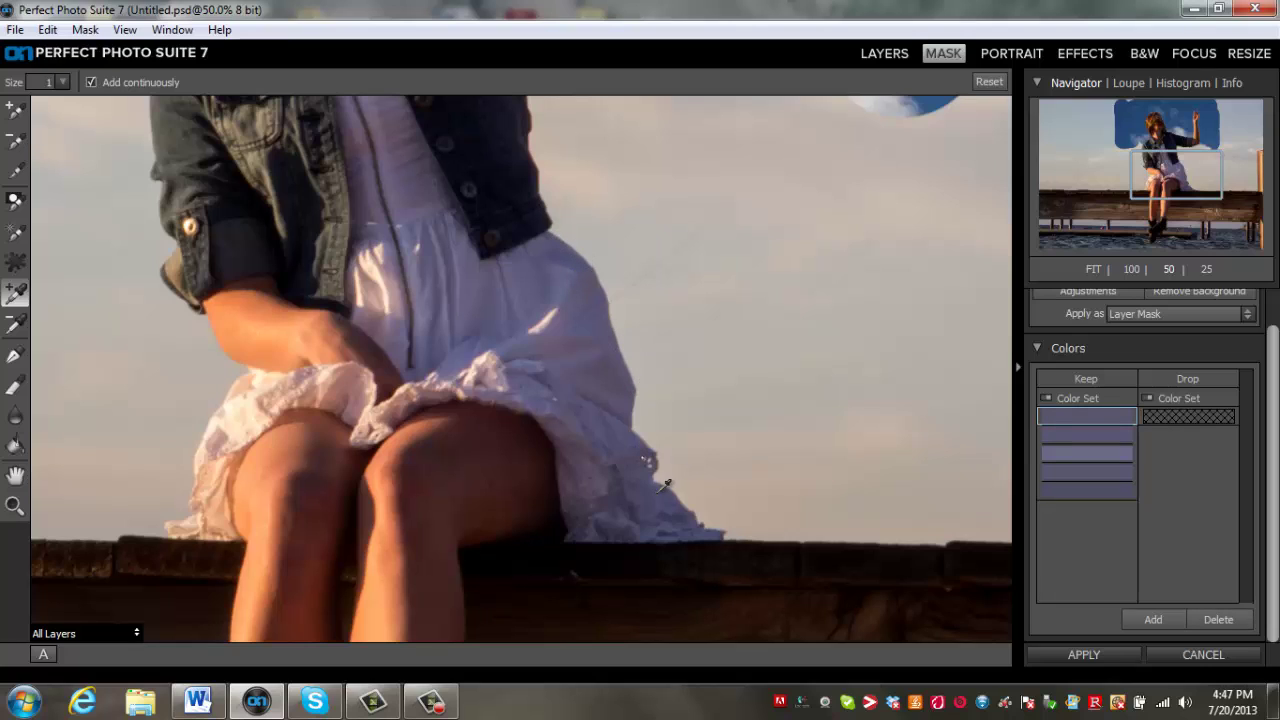
pyautogui.click(669, 488)
# Sample six pale sky tones beside the skirt as drop colours, then take the Paint Out brush
pyautogui.click(15, 322)
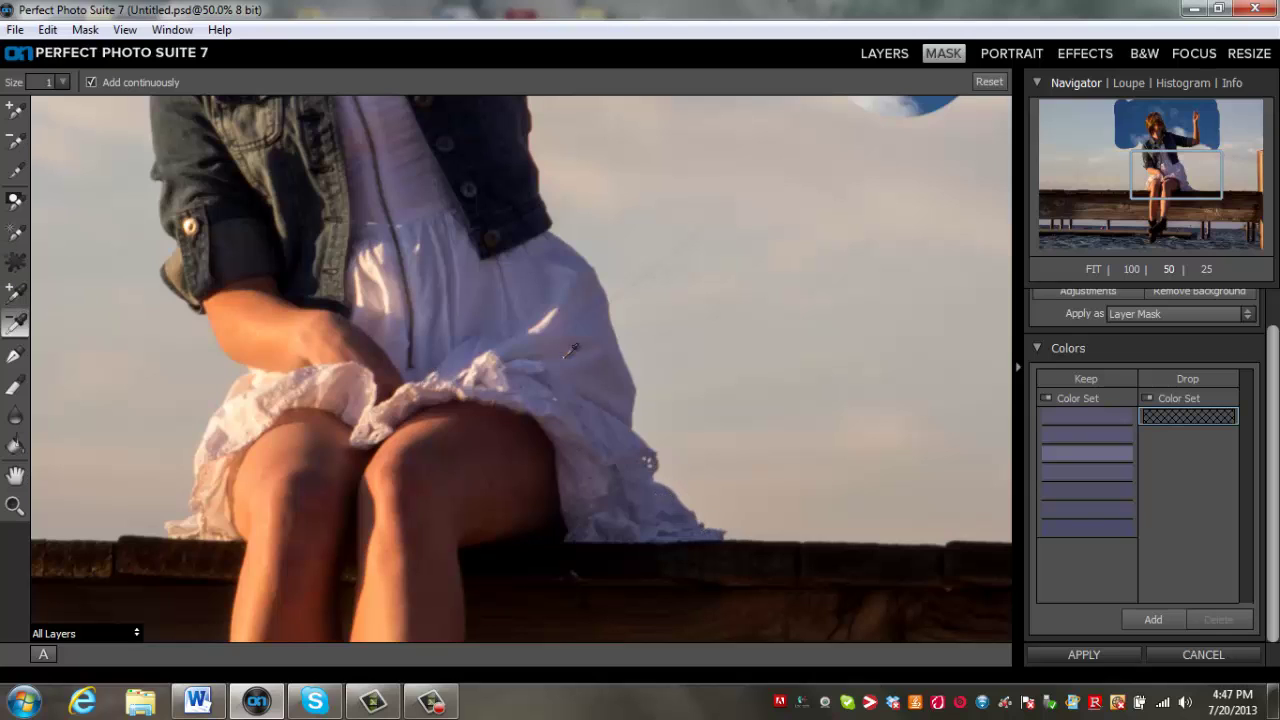
pyautogui.click(576, 199)
pyautogui.click(588, 225)
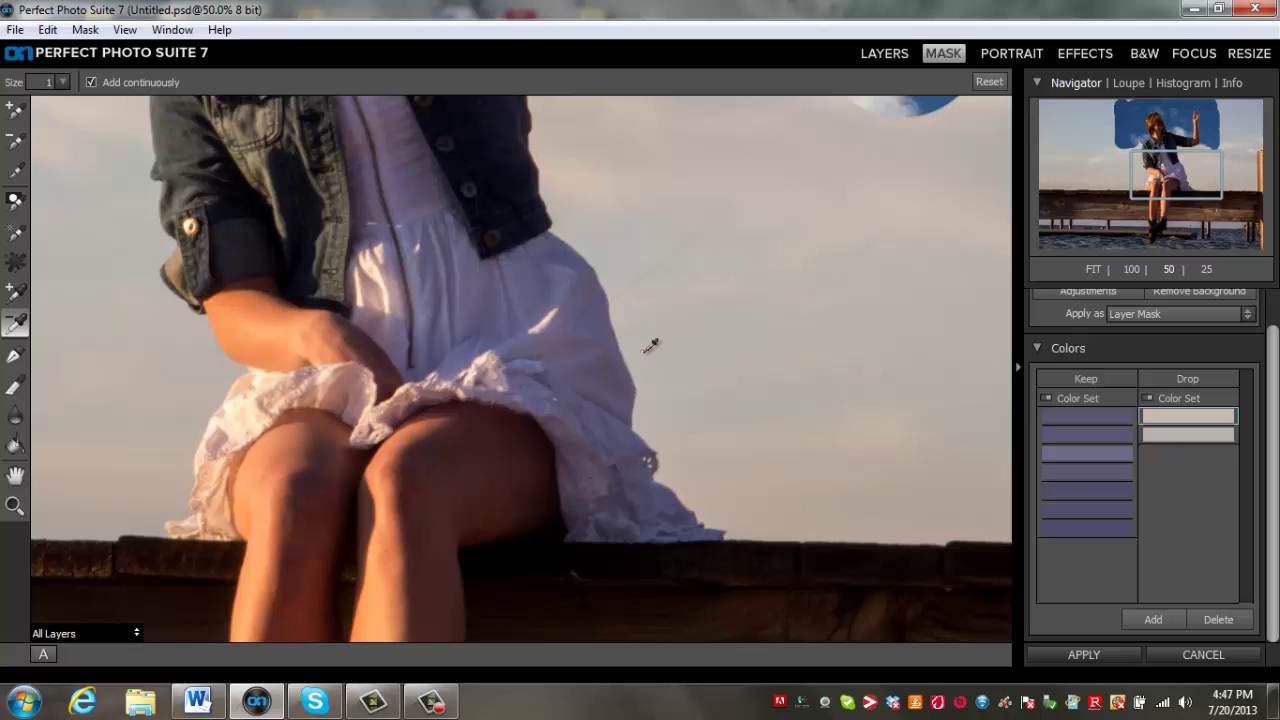
pyautogui.click(645, 350)
pyautogui.click(668, 473)
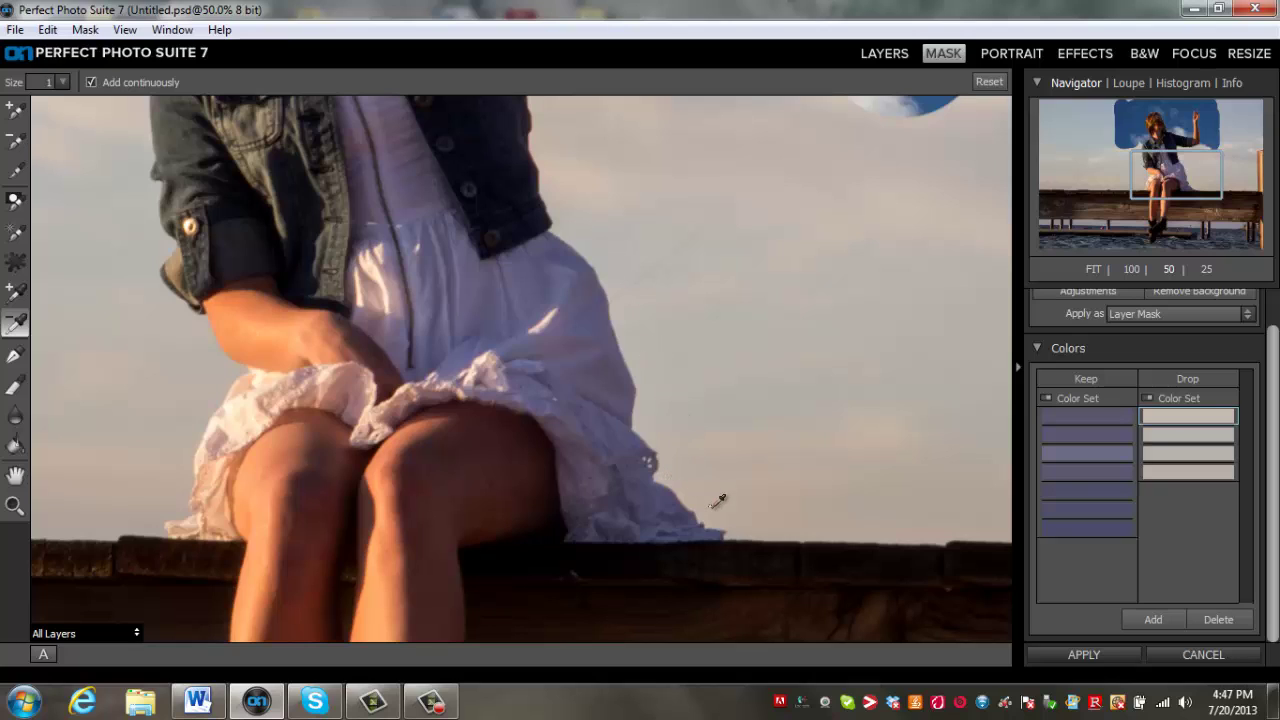
pyautogui.click(718, 506)
pyautogui.click(746, 517)
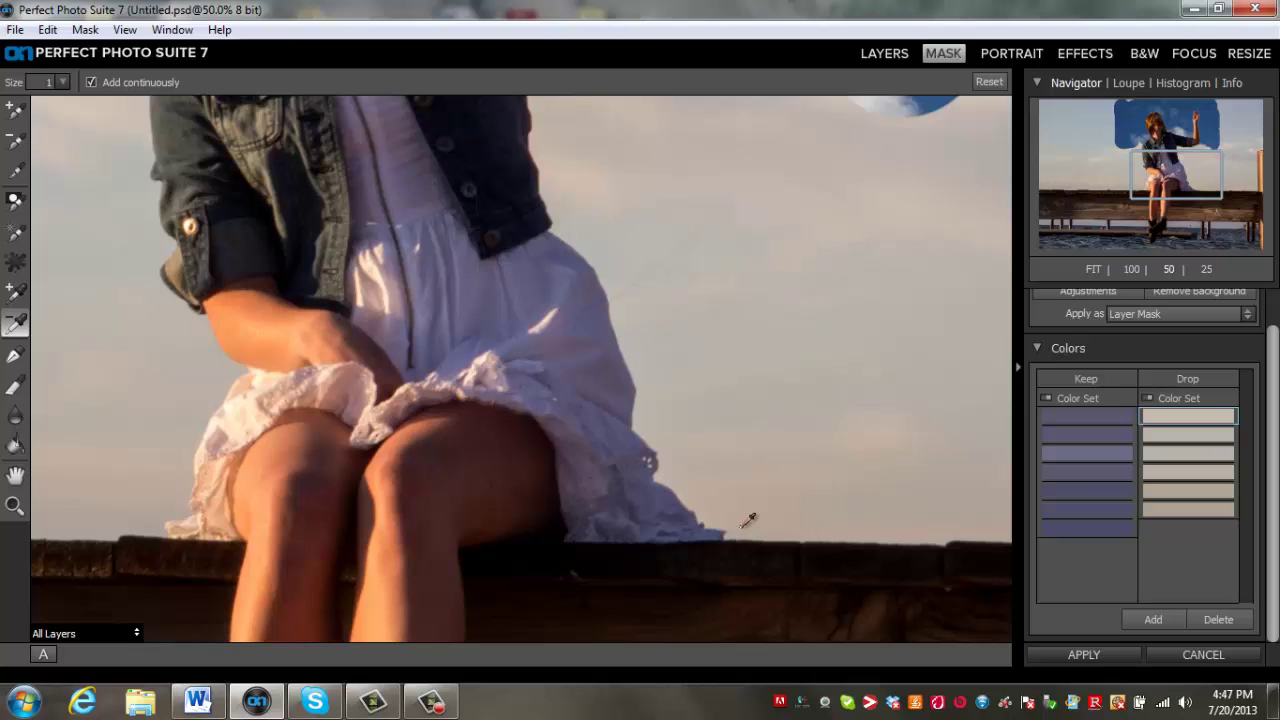
pyautogui.click(12, 232)
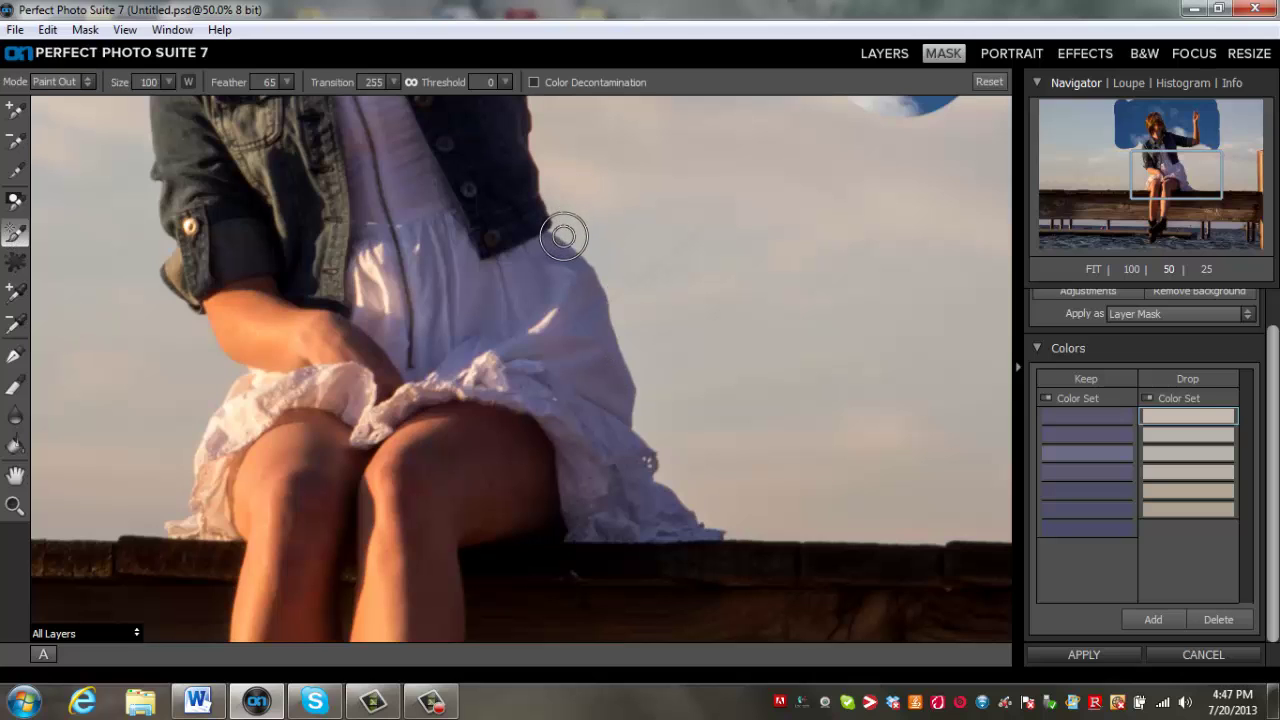
# Paint out a soft band along the dress's right edge, then view the dress at 100%
pyautogui.moveTo(563, 236)
pyautogui.mouseDown()
pyautogui.moveTo(629, 303)
pyautogui.moveTo(672, 493)
pyautogui.moveTo(766, 547)
pyautogui.moveTo(648, 401)
pyautogui.moveTo(733, 503)
pyautogui.moveTo(633, 306)
pyautogui.moveTo(659, 325)
pyautogui.moveTo(726, 456)
pyautogui.moveTo(792, 531)
pyautogui.moveTo(669, 307)
pyautogui.moveTo(786, 454)
pyautogui.moveTo(803, 534)
pyautogui.mouseUp()
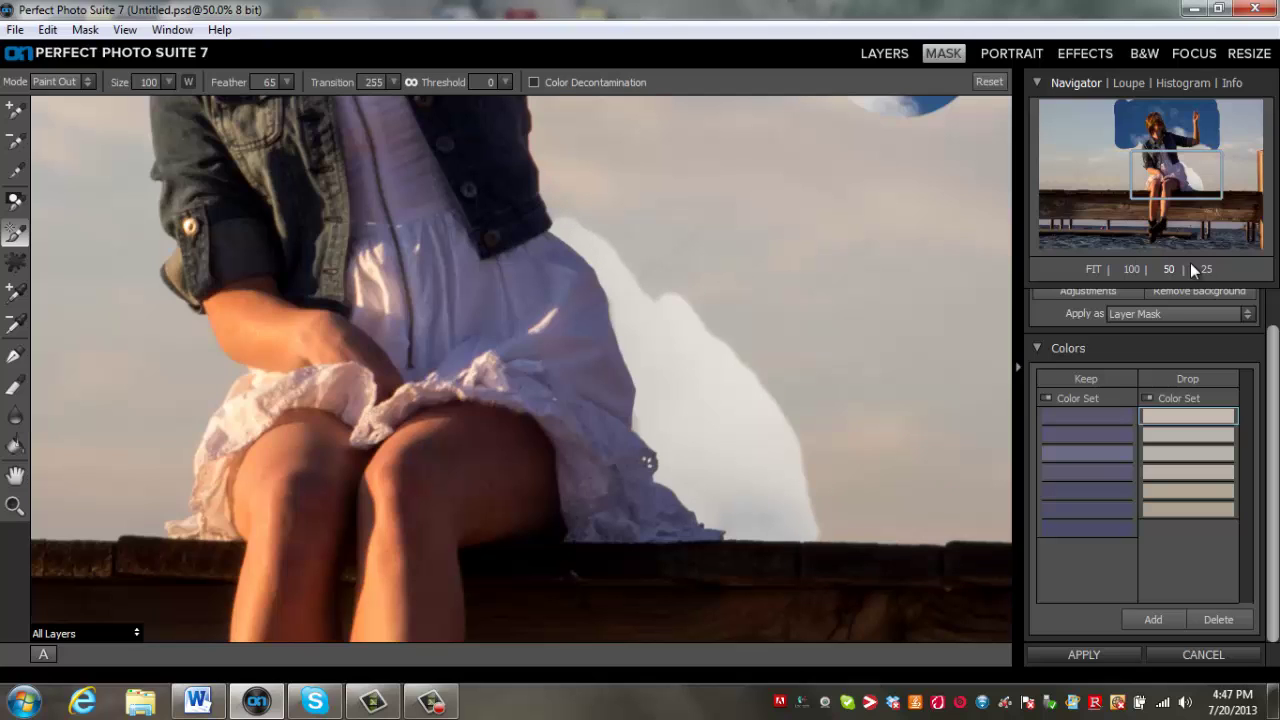
pyautogui.click(1128, 268)
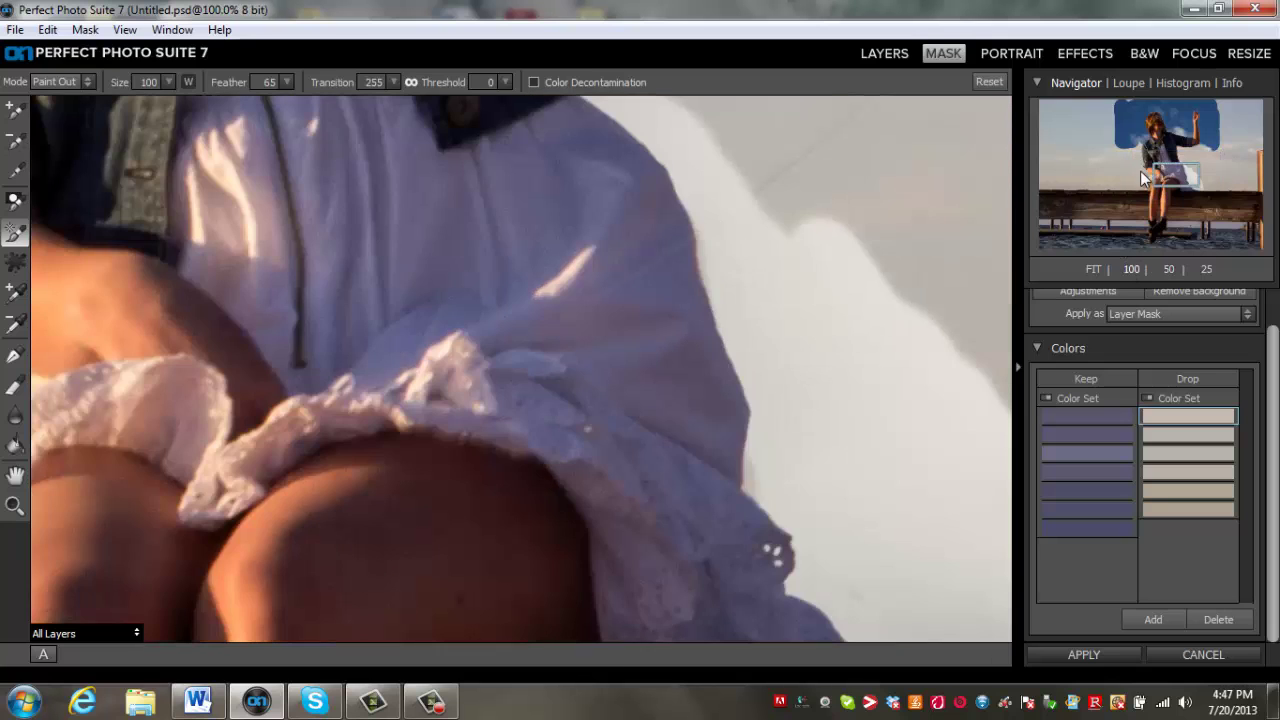
pyautogui.moveTo(1174, 173); pyautogui.dragTo(1184, 172)
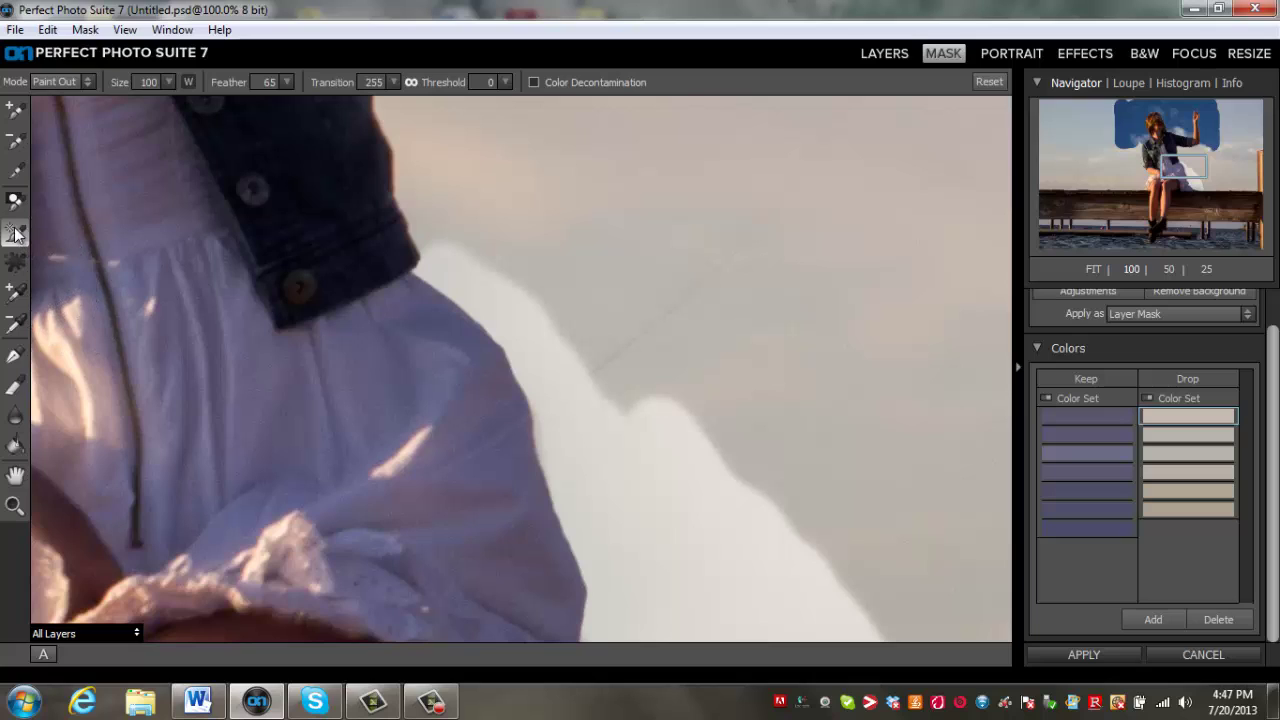
# Add one light grey keep sample and one light sky drop sample beside the dress, then reselect the brush
pyautogui.click(15, 294)
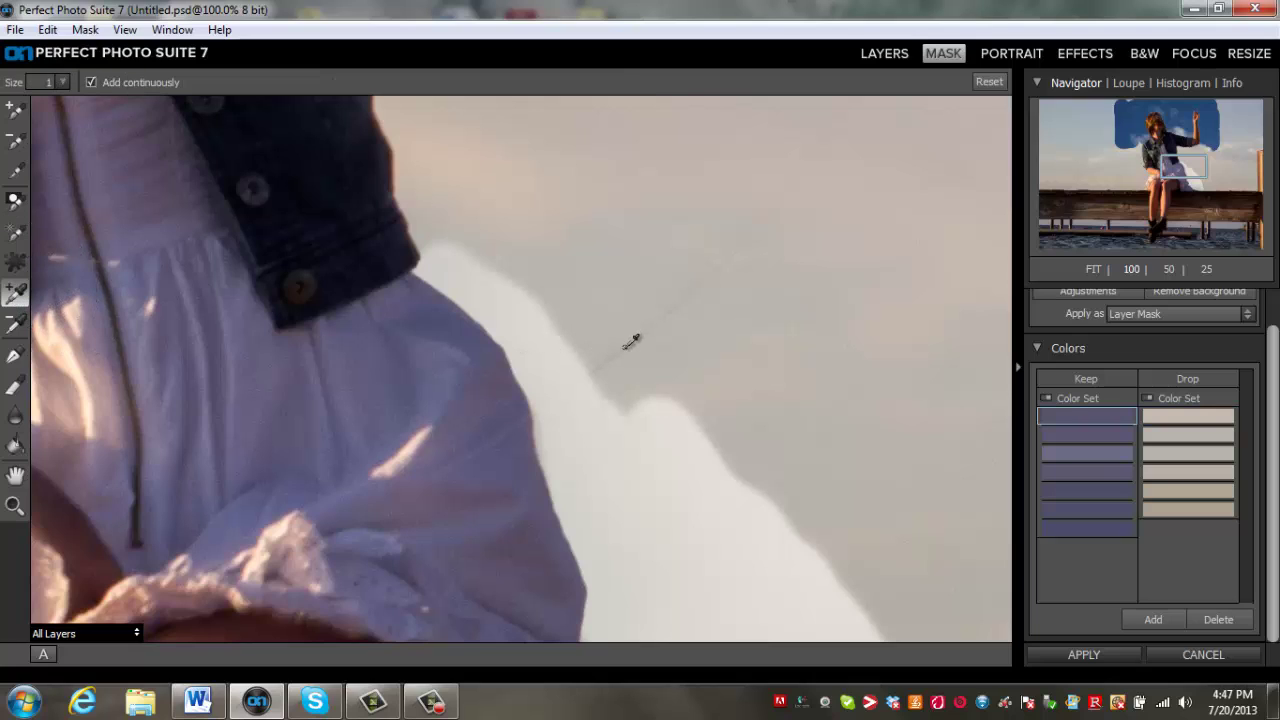
pyautogui.click(626, 347)
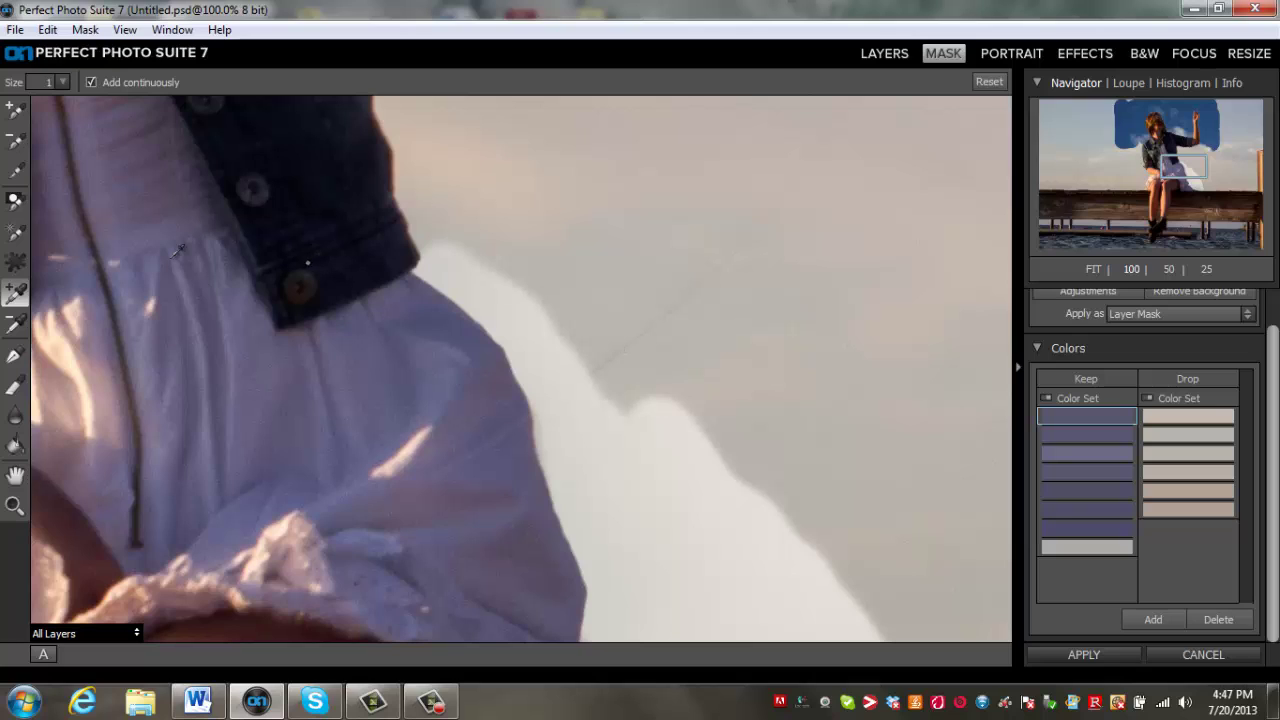
pyautogui.click(15, 324)
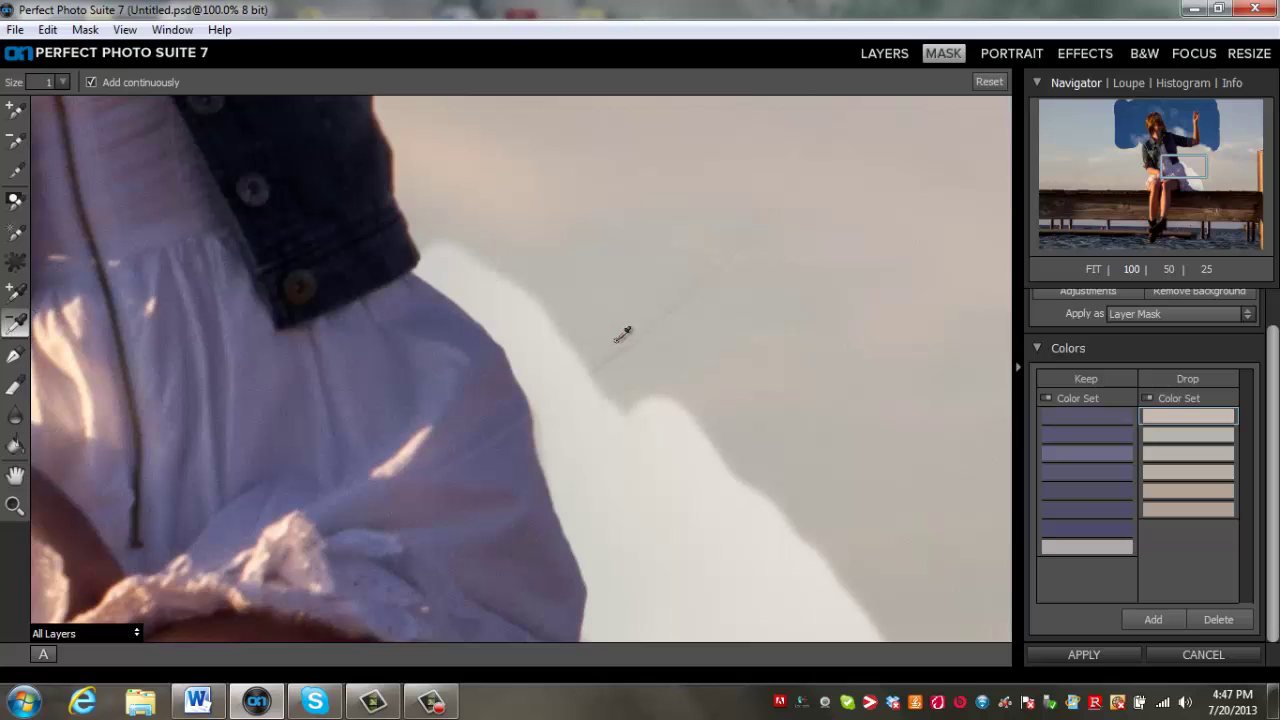
pyautogui.click(624, 333)
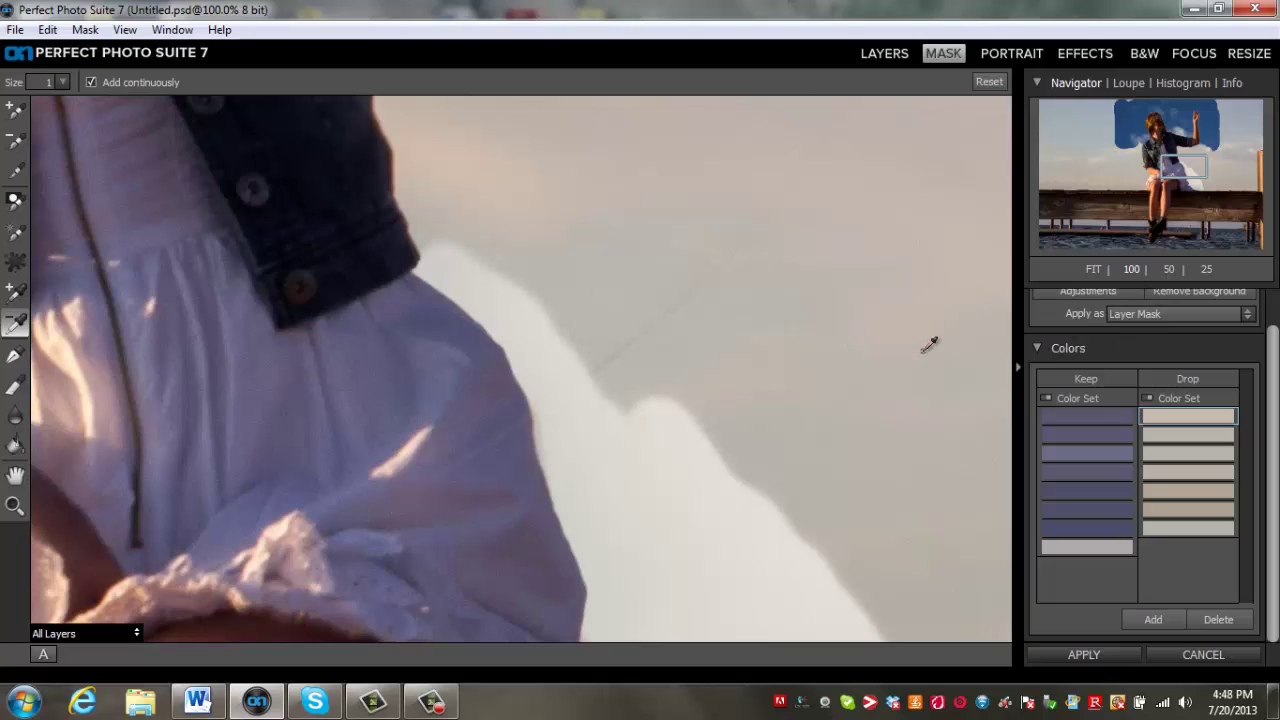
pyautogui.click(15, 232)
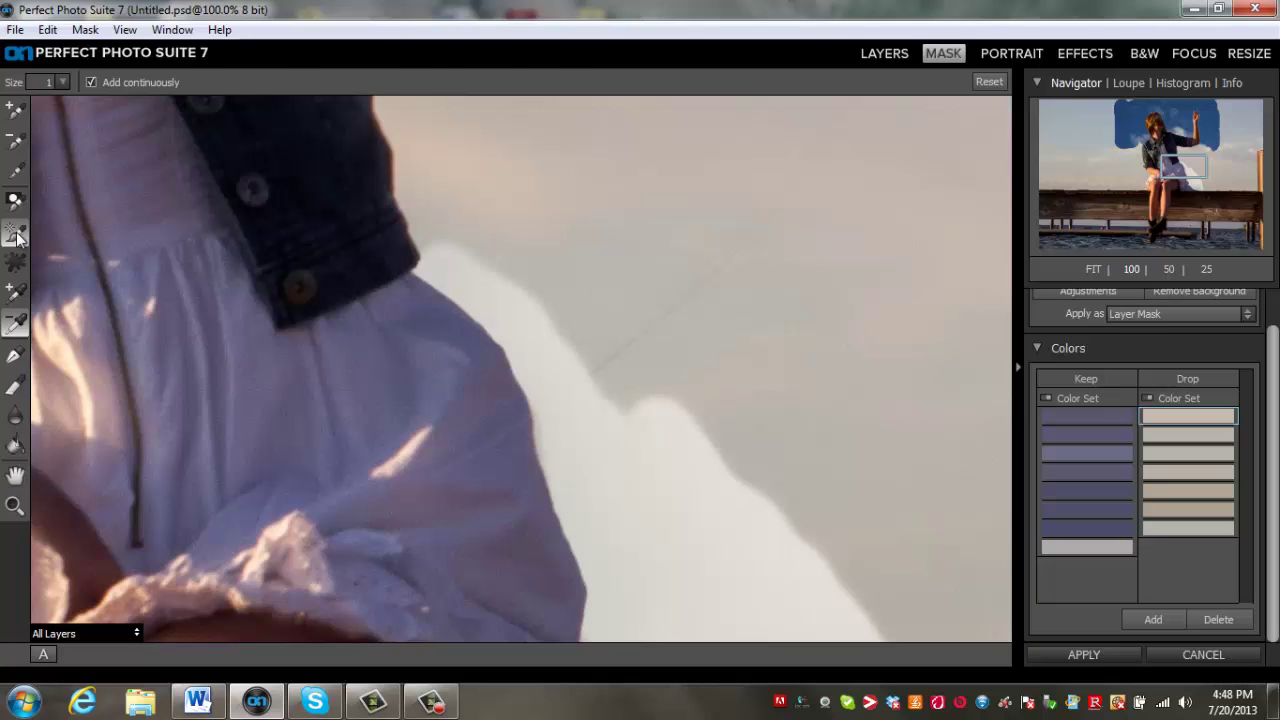
# Paint out the sky patch beside the jacket sleeve and move the view to the pier pilings
pyautogui.moveTo(634, 337)
pyautogui.mouseDown()
pyautogui.moveTo(761, 246)
pyautogui.moveTo(643, 305)
pyautogui.moveTo(758, 188)
pyautogui.moveTo(668, 265)
pyautogui.moveTo(758, 273)
pyautogui.moveTo(802, 236)
pyautogui.moveTo(742, 310)
pyautogui.moveTo(690, 332)
pyautogui.moveTo(774, 304)
pyautogui.moveTo(855, 234)
pyautogui.moveTo(779, 160)
pyautogui.moveTo(737, 232)
pyautogui.moveTo(734, 243)
pyautogui.moveTo(844, 163)
pyautogui.moveTo(621, 358)
pyautogui.moveTo(728, 311)
pyautogui.moveTo(883, 373)
pyautogui.mouseUp()
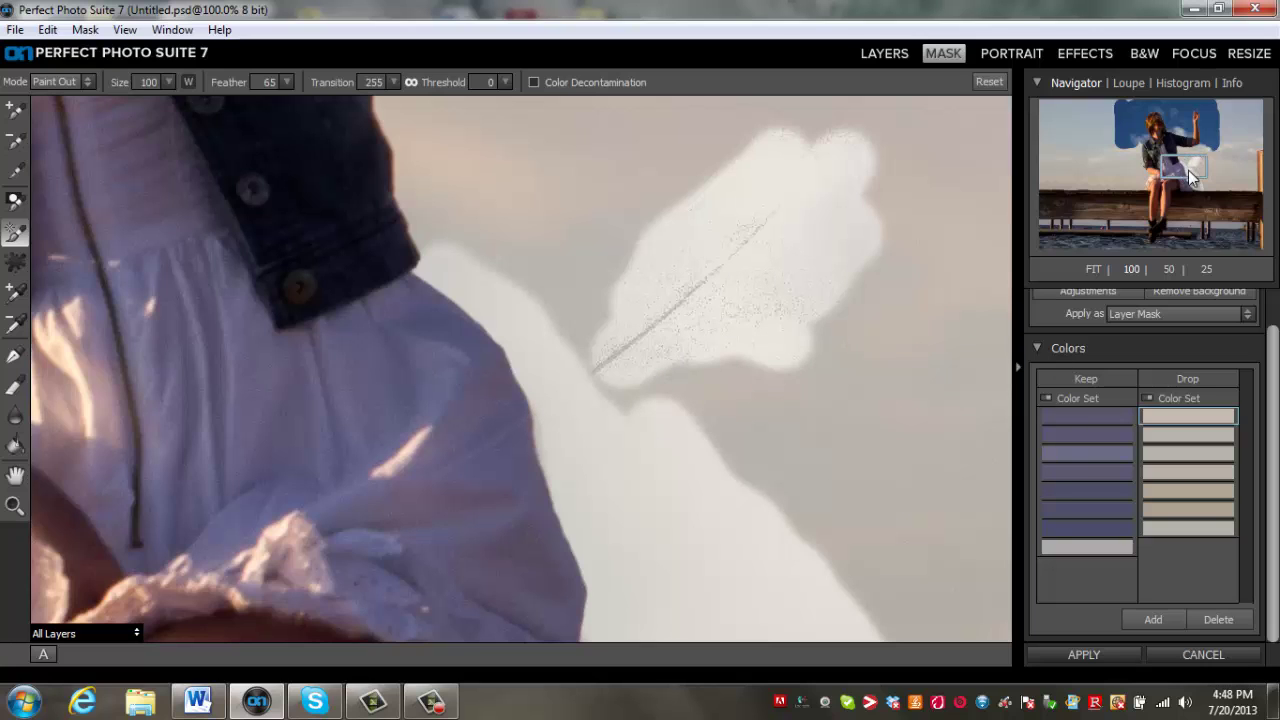
pyautogui.moveTo(1188, 170); pyautogui.dragTo(1246, 237)
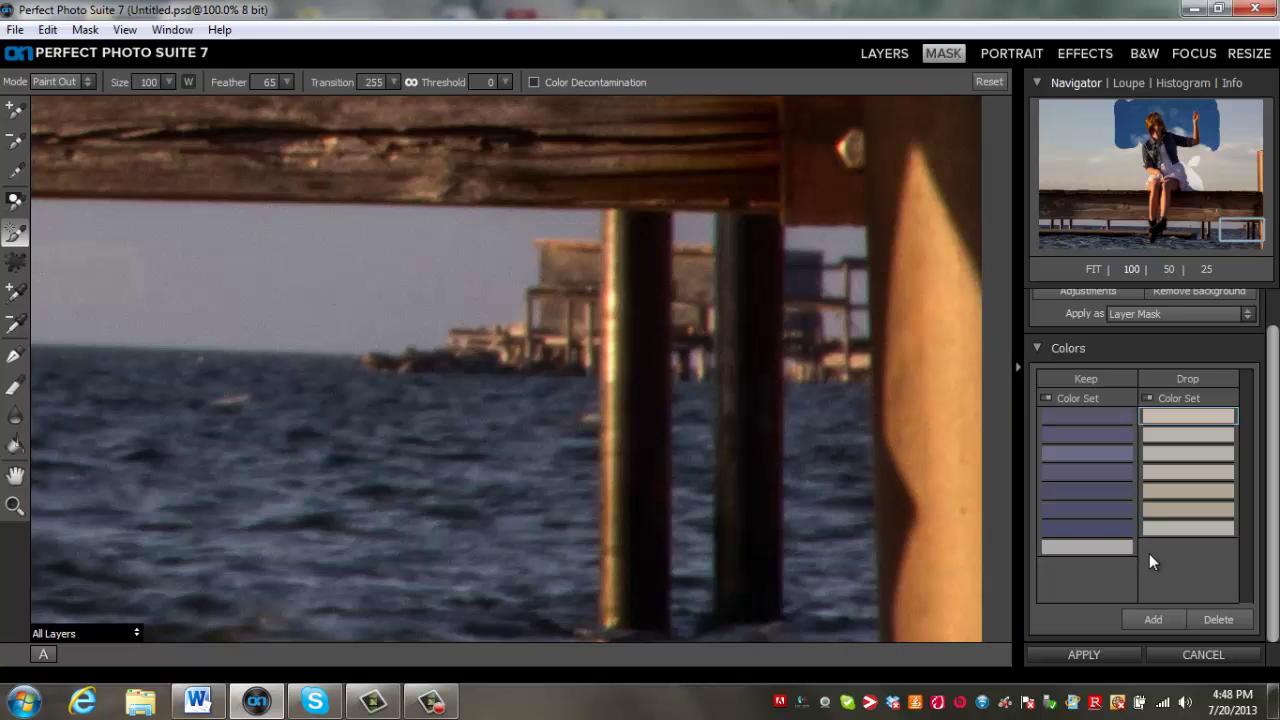
# Delete all existing keep and drop colour swatches
pyautogui.click(1123, 549)
pyautogui.click(1227, 623)
pyautogui.click(1227, 623)
pyautogui.click(1227, 623)
pyautogui.click(1227, 623)
pyautogui.click(1227, 623)
pyautogui.click(1227, 623)
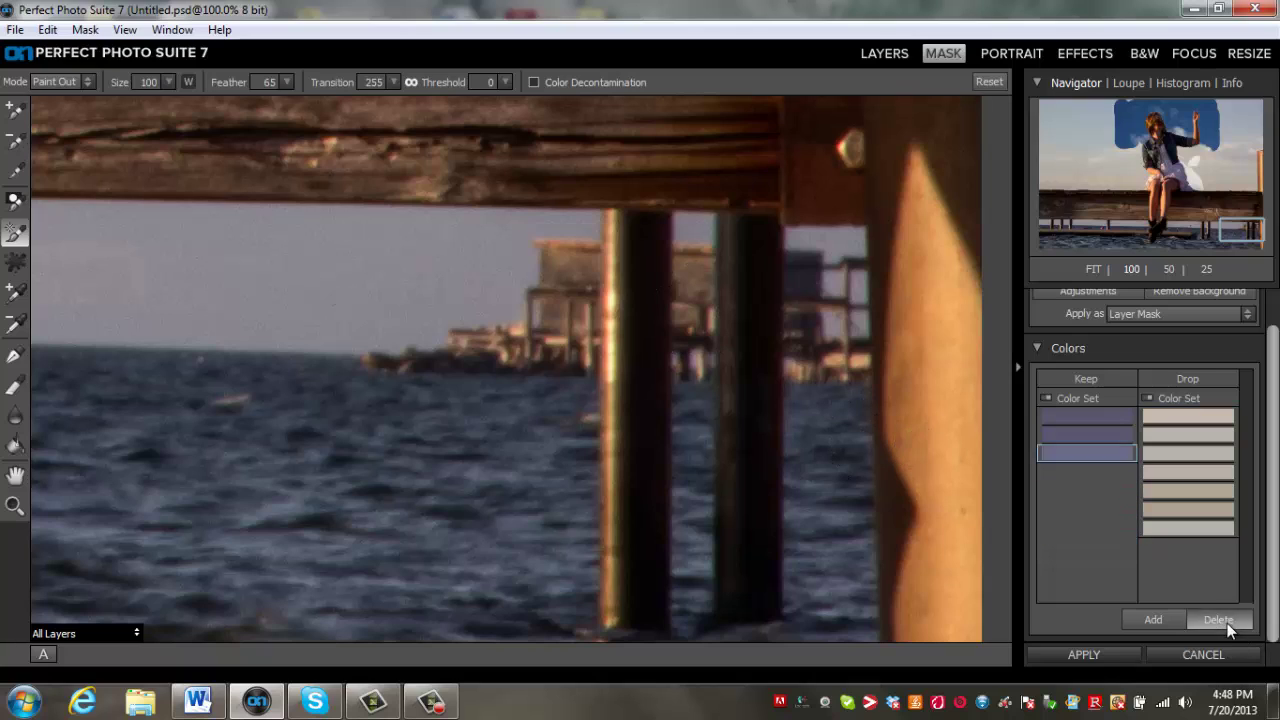
pyautogui.click(1227, 623)
pyautogui.click(1227, 623)
pyautogui.click(1185, 533)
pyautogui.click(1227, 621)
pyautogui.click(1227, 621)
pyautogui.click(1227, 621)
pyautogui.click(1227, 621)
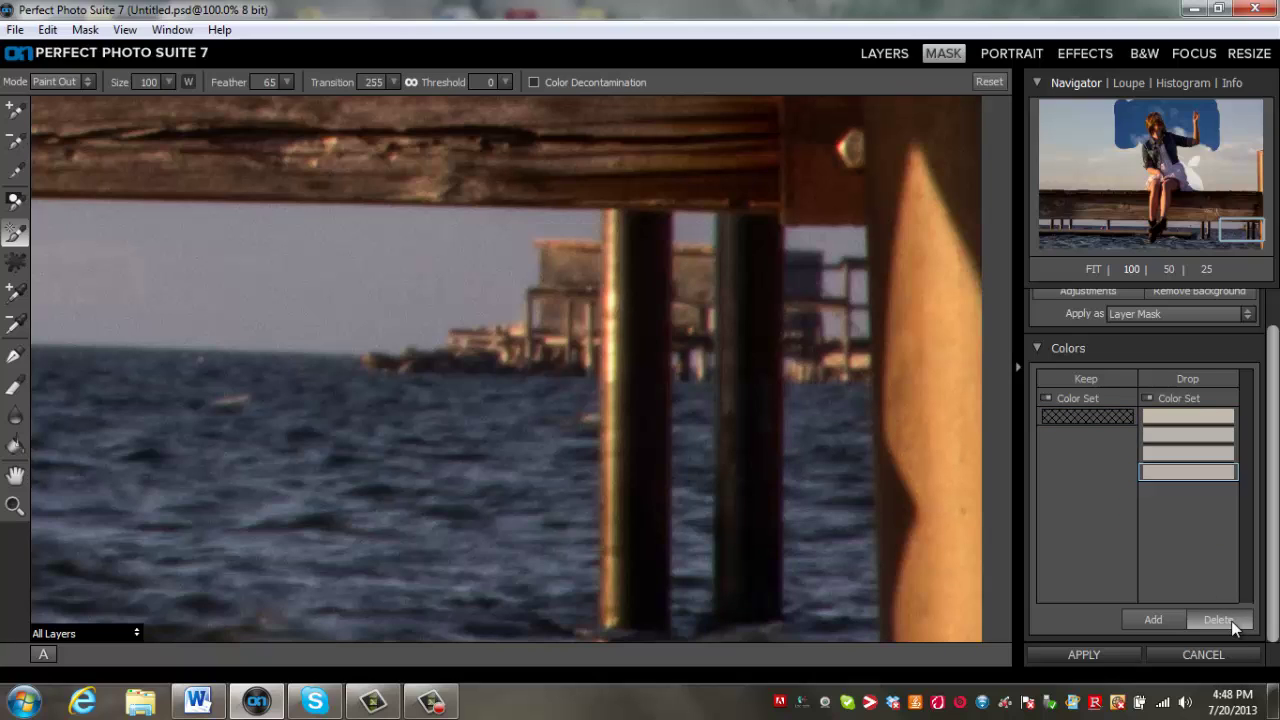
pyautogui.click(1227, 621)
pyautogui.click(1227, 621)
pyautogui.click(1227, 621)
# Sample brown, tan and dark piling-wood tones as keep colours
pyautogui.click(15, 292)
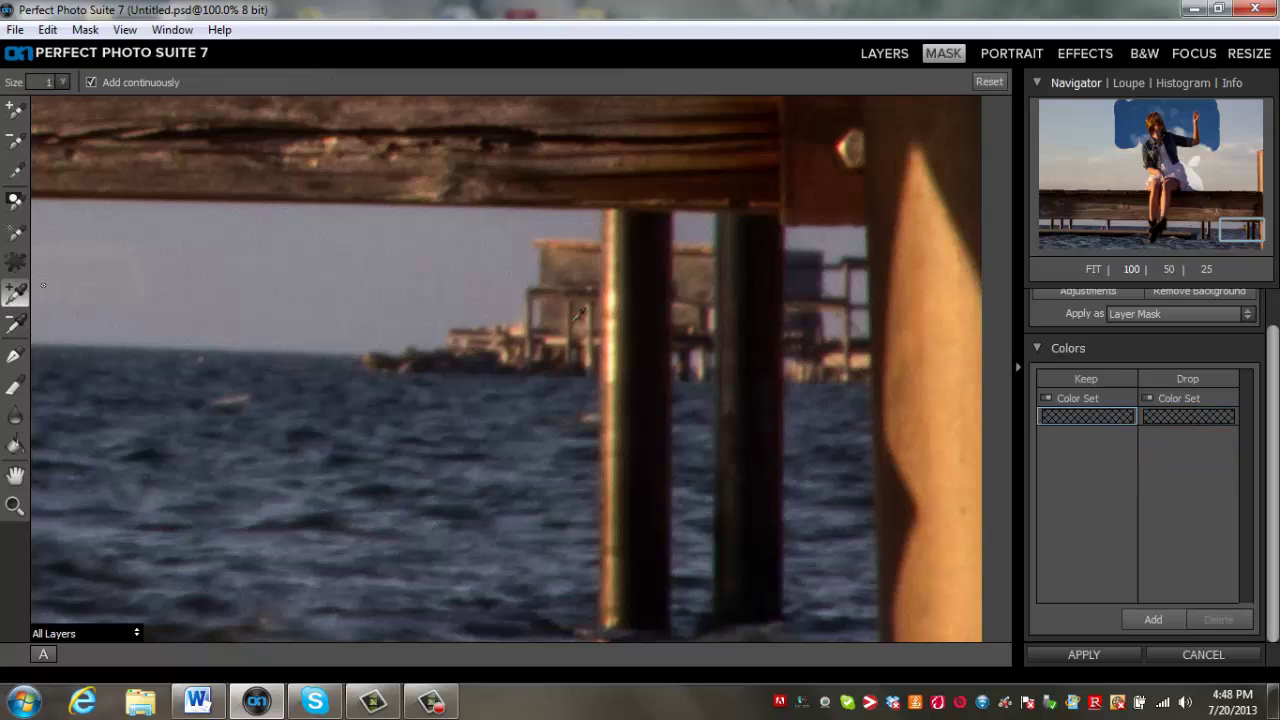
pyautogui.click(686, 245)
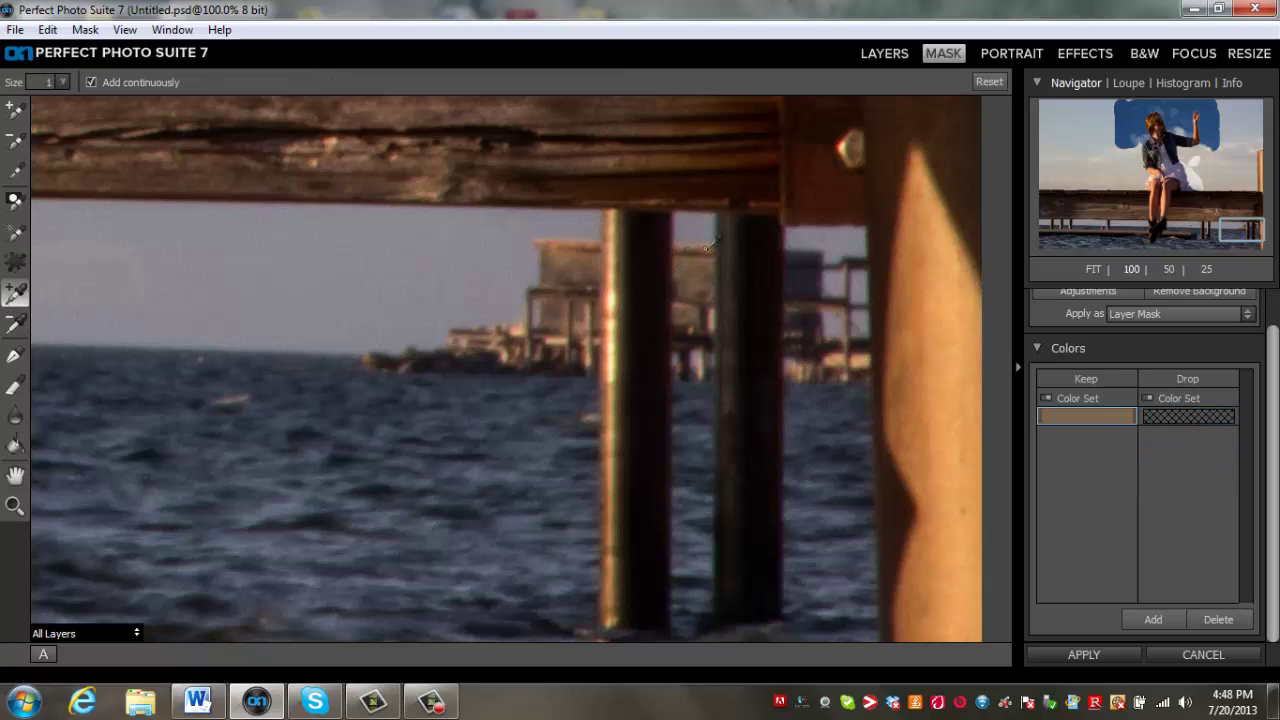
pyautogui.click(586, 233)
pyautogui.click(611, 238)
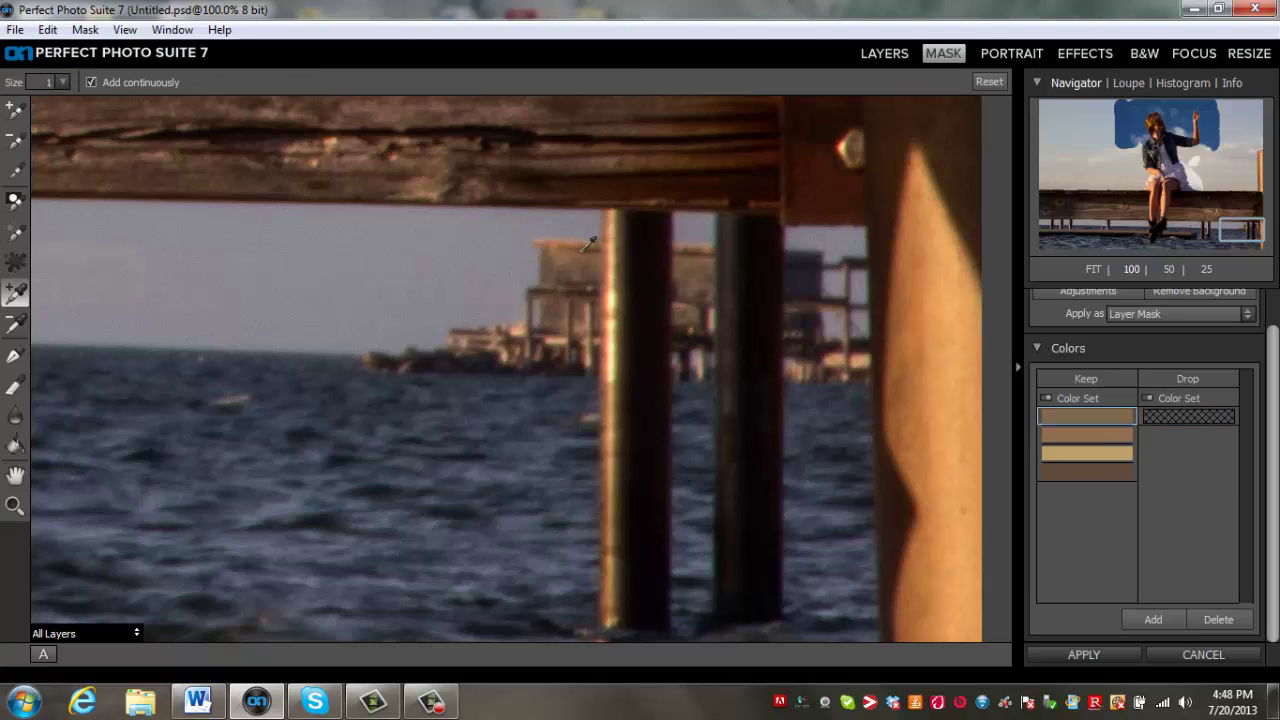
pyautogui.click(549, 268)
pyautogui.click(520, 330)
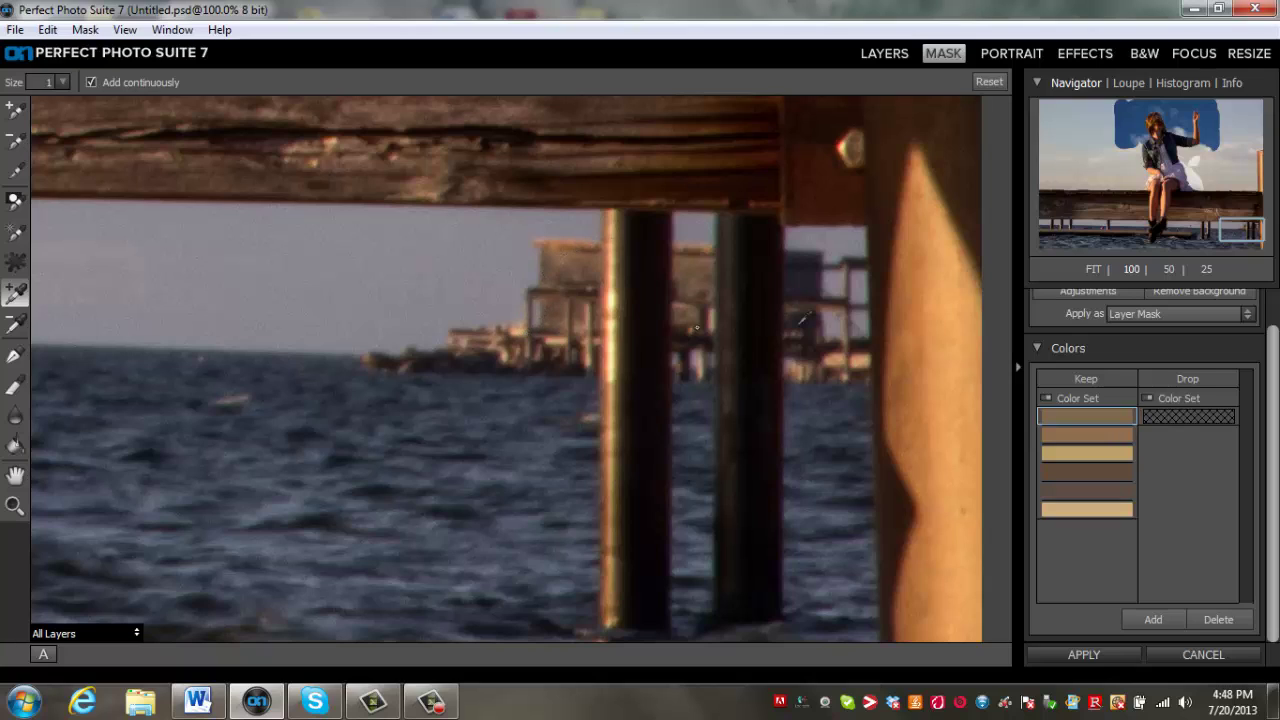
pyautogui.click(860, 343)
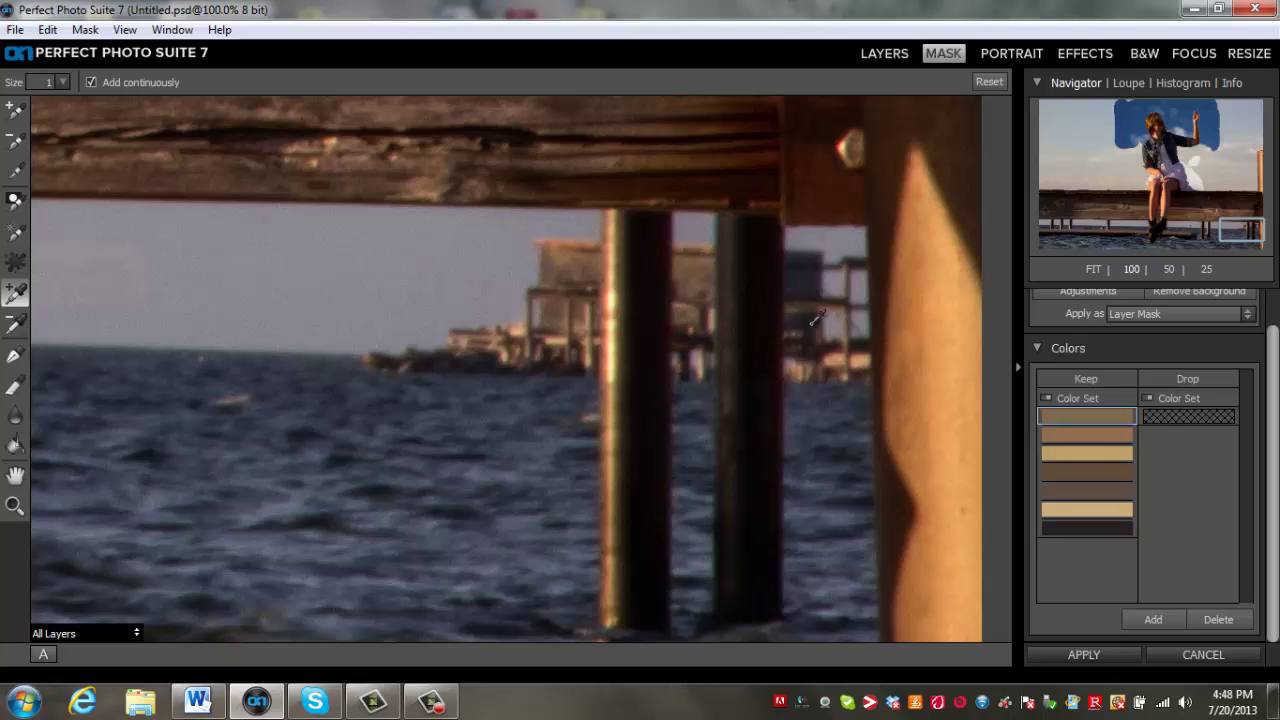
pyautogui.click(814, 320)
# Sample five pale sky tones between the pilings as drop colours
pyautogui.click(15, 322)
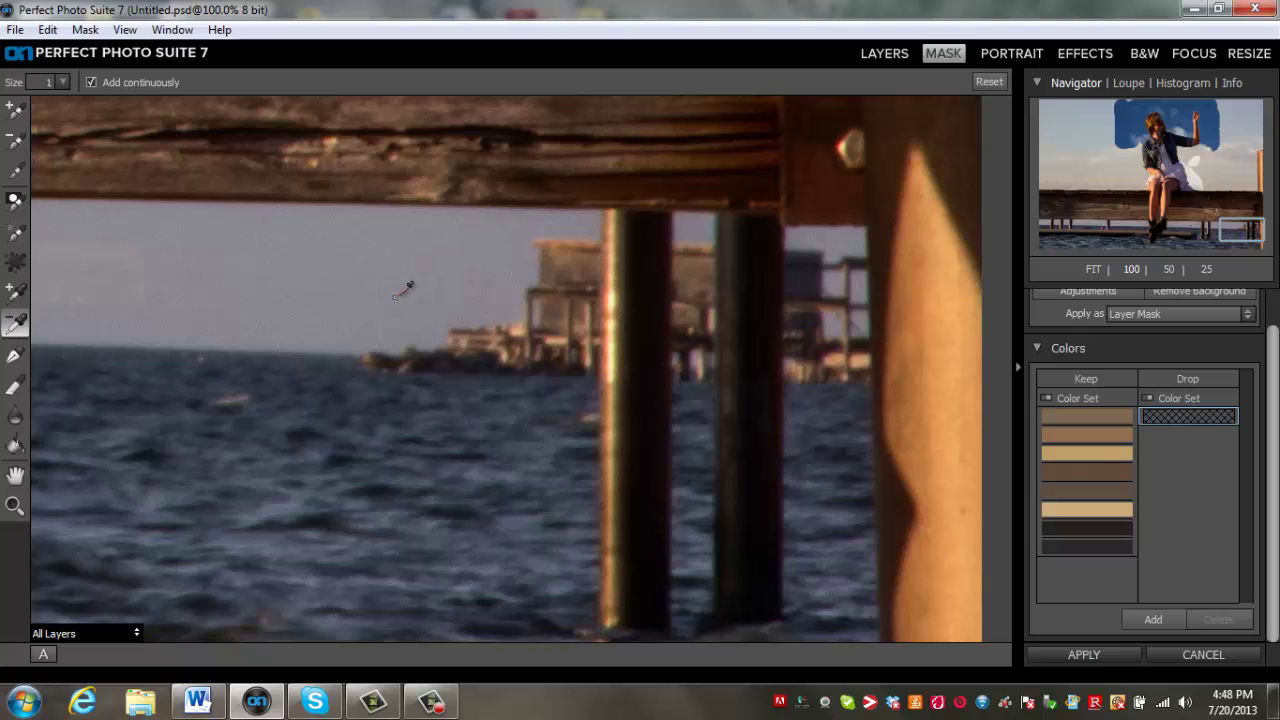
pyautogui.click(427, 322)
pyautogui.click(495, 305)
pyautogui.click(529, 255)
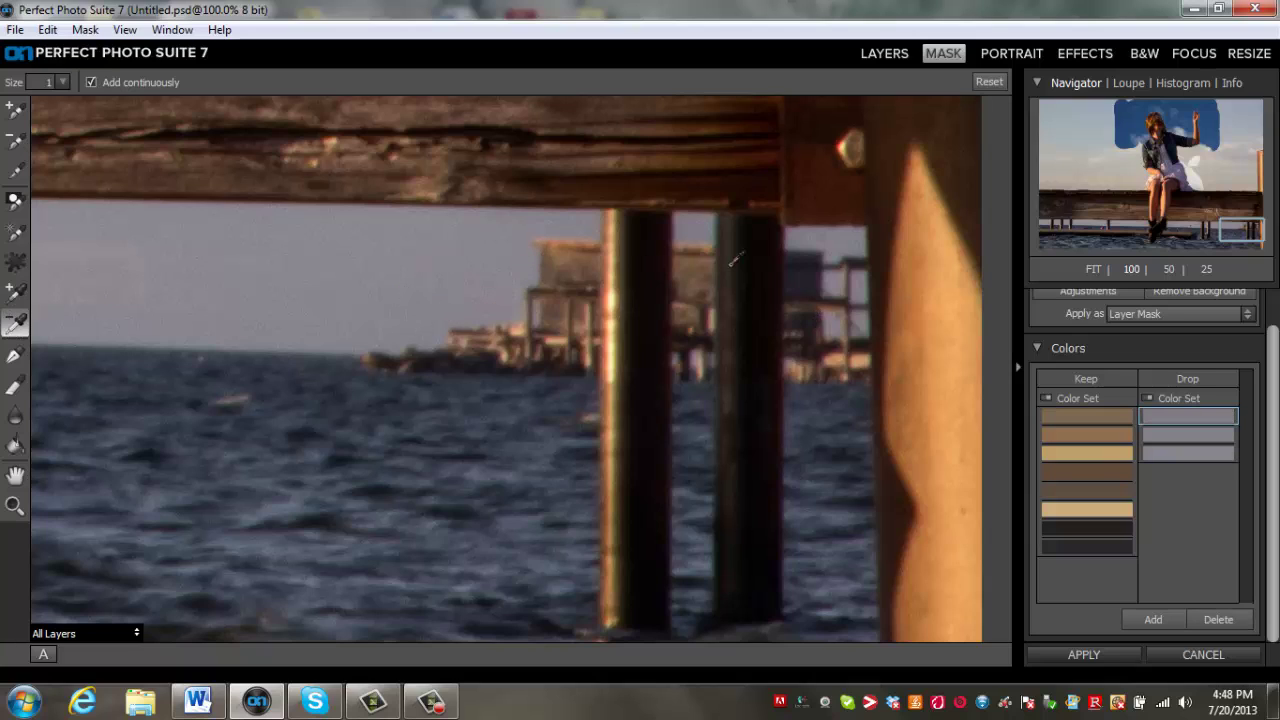
pyautogui.click(818, 232)
pyautogui.click(849, 243)
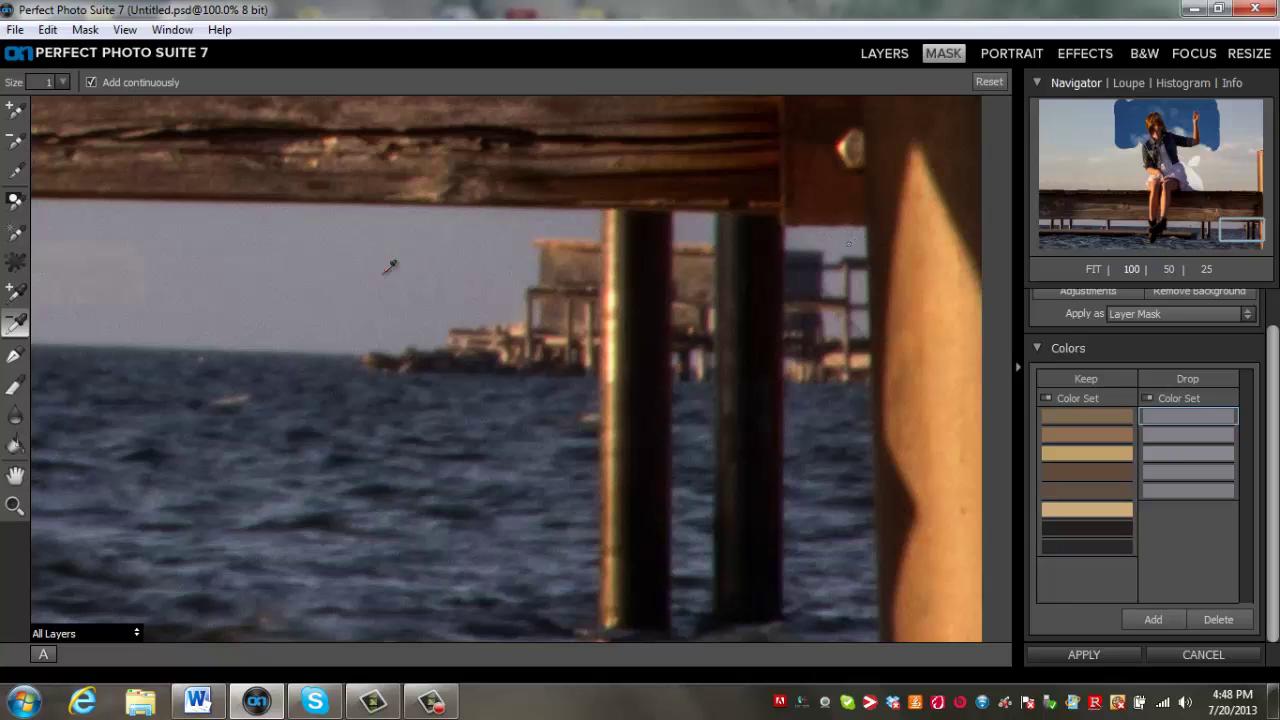
# Paint out the sky between the pilings and leftward along the horizon with the brush
pyautogui.click(16, 232)
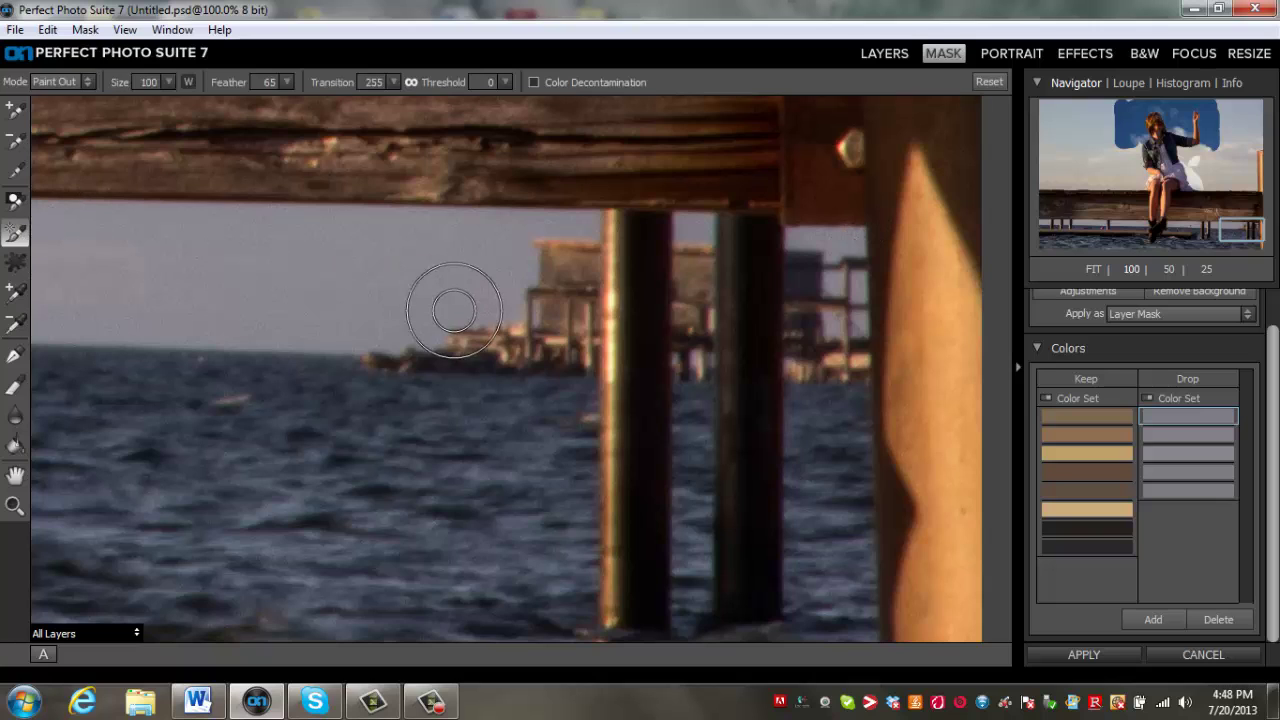
pyautogui.moveTo(366, 334)
pyautogui.mouseDown()
pyautogui.moveTo(539, 303)
pyautogui.moveTo(555, 226)
pyautogui.moveTo(650, 245)
pyautogui.moveTo(850, 251)
pyautogui.moveTo(836, 333)
pyautogui.moveTo(827, 289)
pyautogui.moveTo(841, 347)
pyautogui.moveTo(700, 364)
pyautogui.mouseUp()
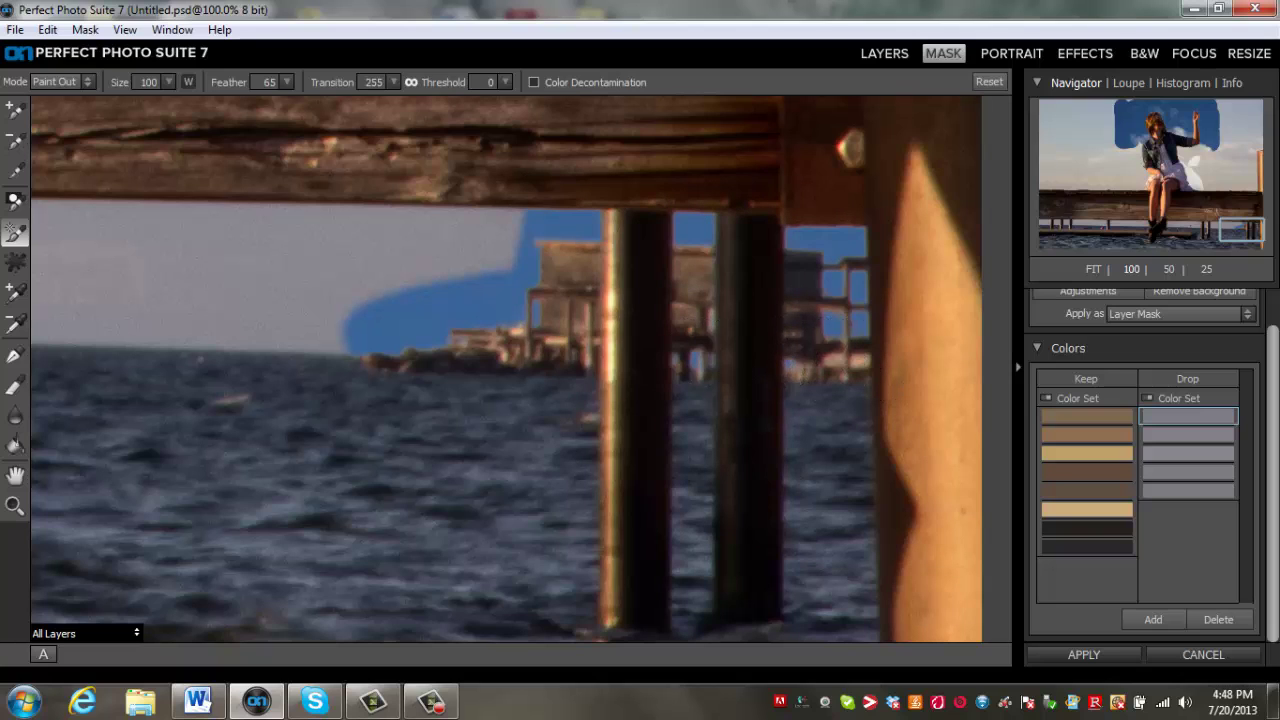
pyautogui.moveTo(350, 350); pyautogui.dragTo(263, 337)
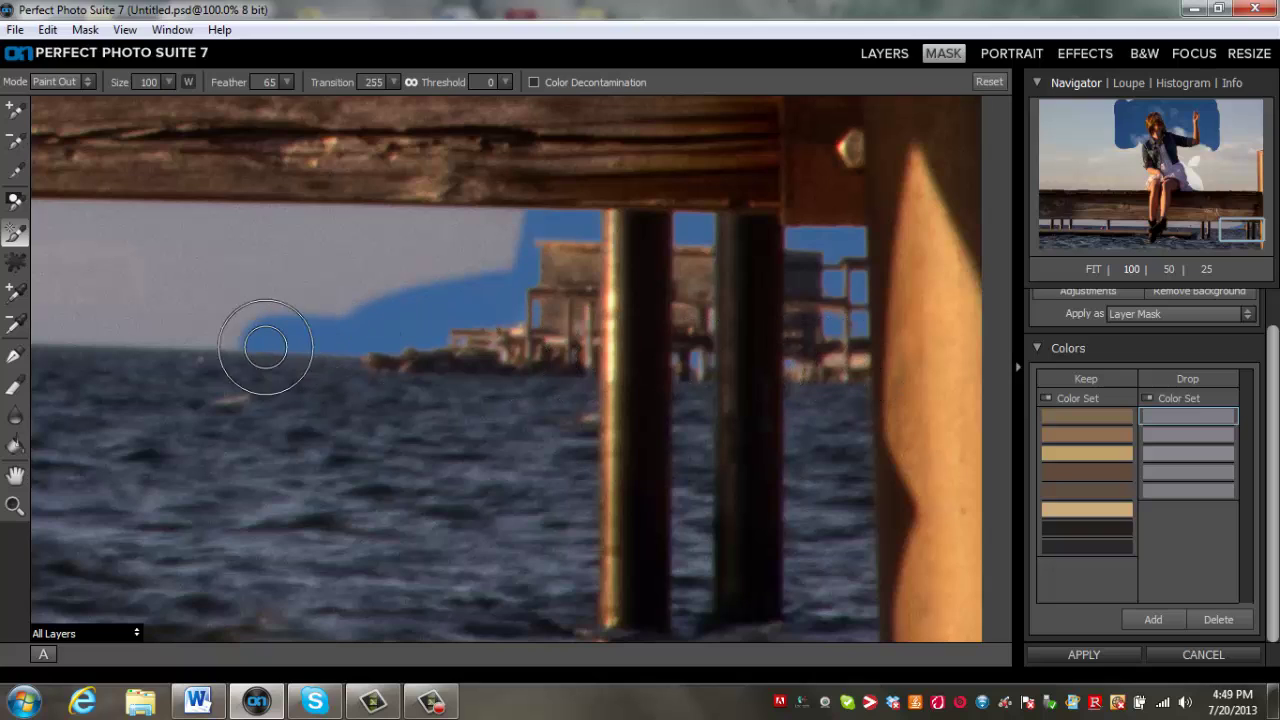